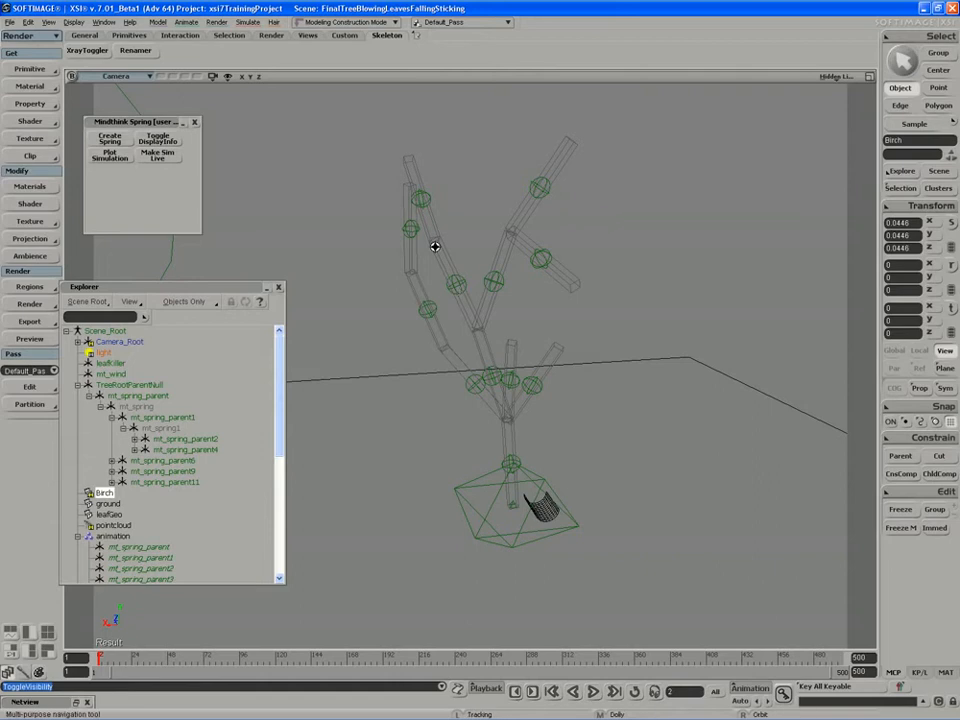
- Set the stiffness of the trunk's base spring, mt_spring_parent, to 0.3
right_click_drag(435, 245, 450, 238)
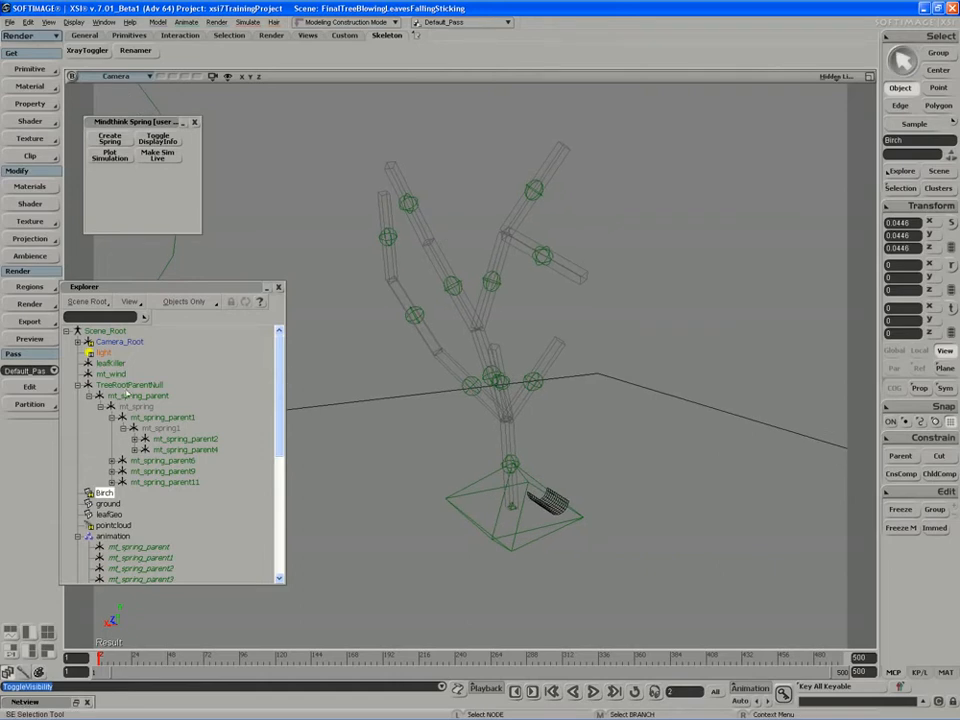
left_click(127, 396)
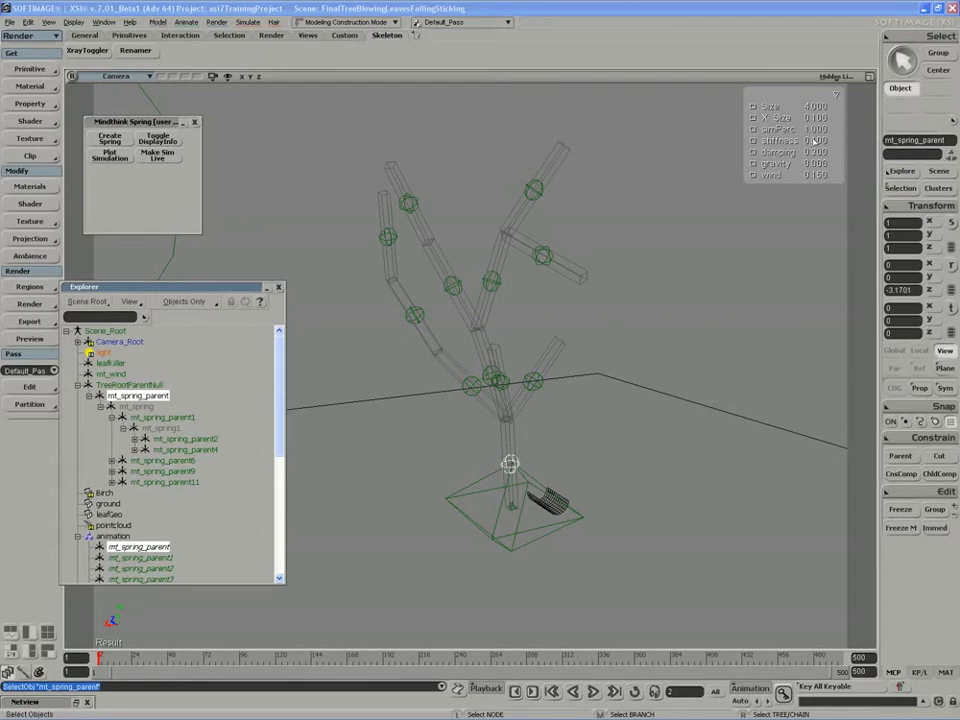
left_click_drag(815, 141, 741, 144)
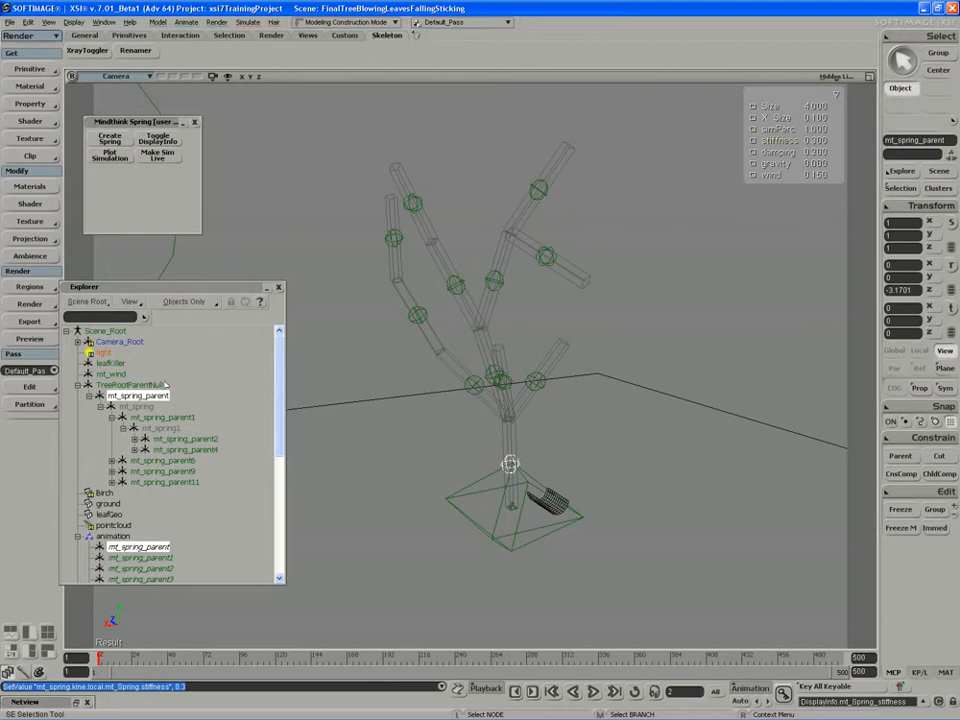
- Set the stiffness of mt_spring_parent1, the main spring above the trunk, to 0.287
key("s")
right_click_drag(471, 454, 502, 432)
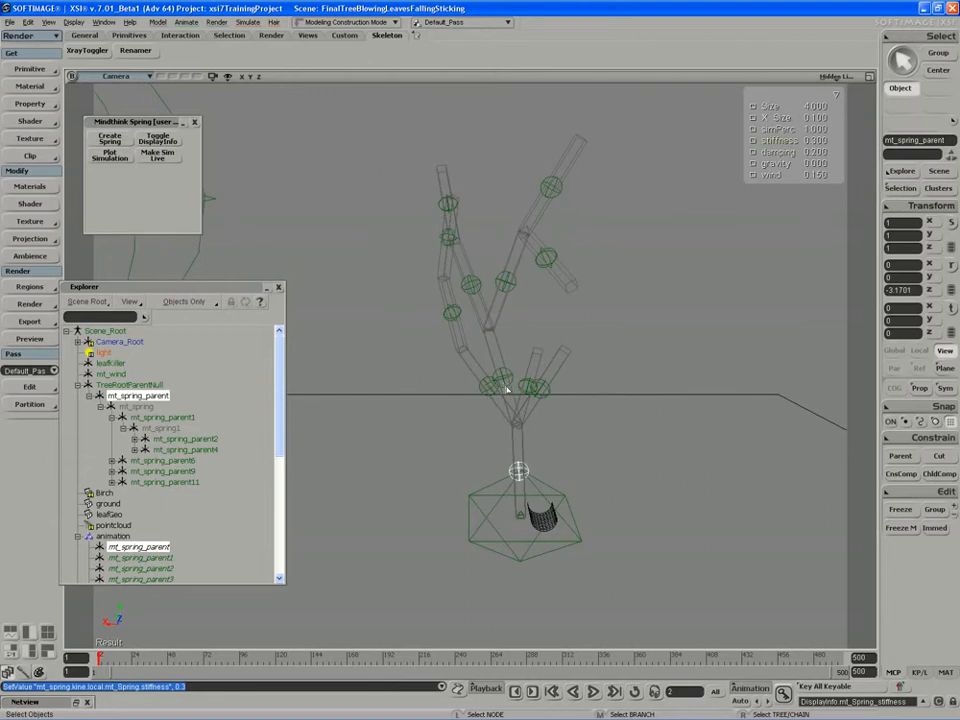
left_click(506, 388)
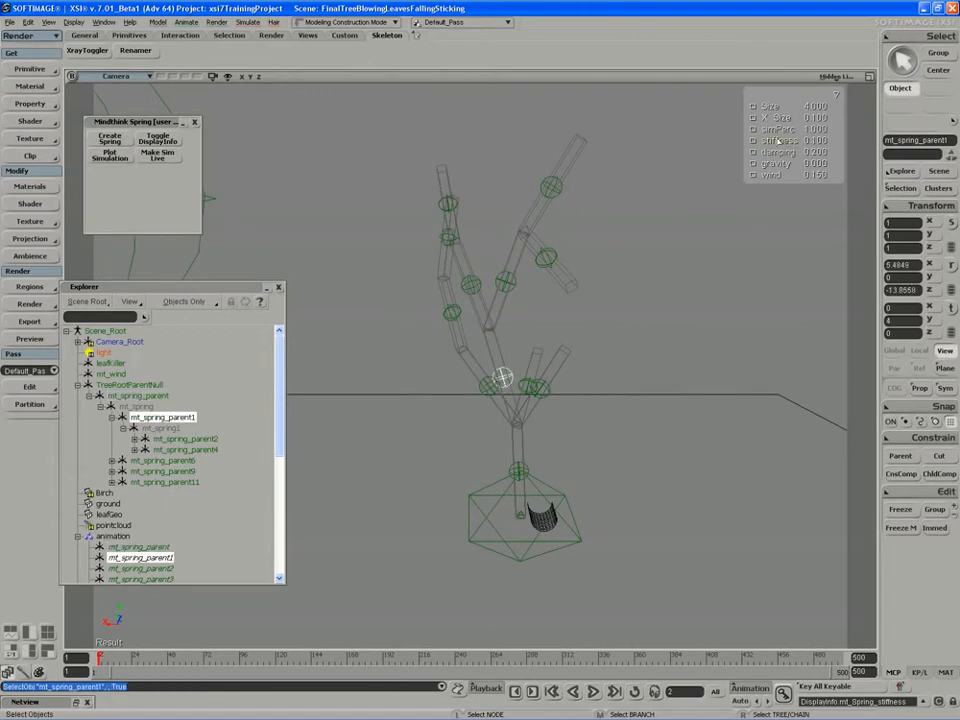
key("F4")
left_click_drag(778, 140, 795, 140)
left_click_drag(500, 298, 489, 298)
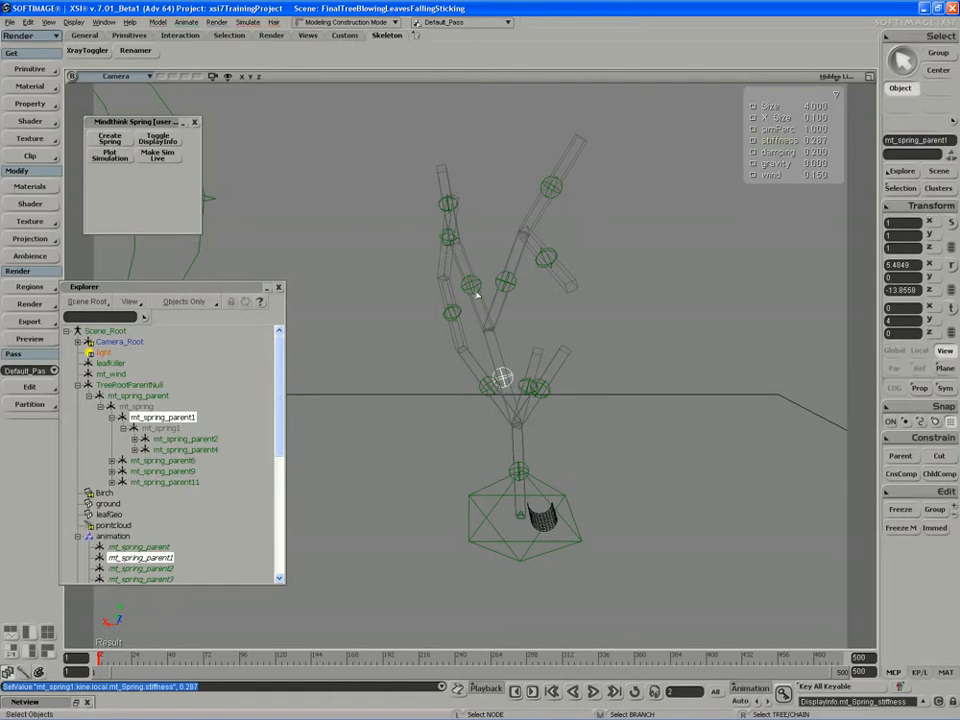
- Set the stiffness of the two springs on the upper branches to 0.275 for mt_spring_parent4 and 0.273 for mt_spring_parent2
key("s")
right_click_drag(479, 293, 465, 290)
left_click(457, 287)
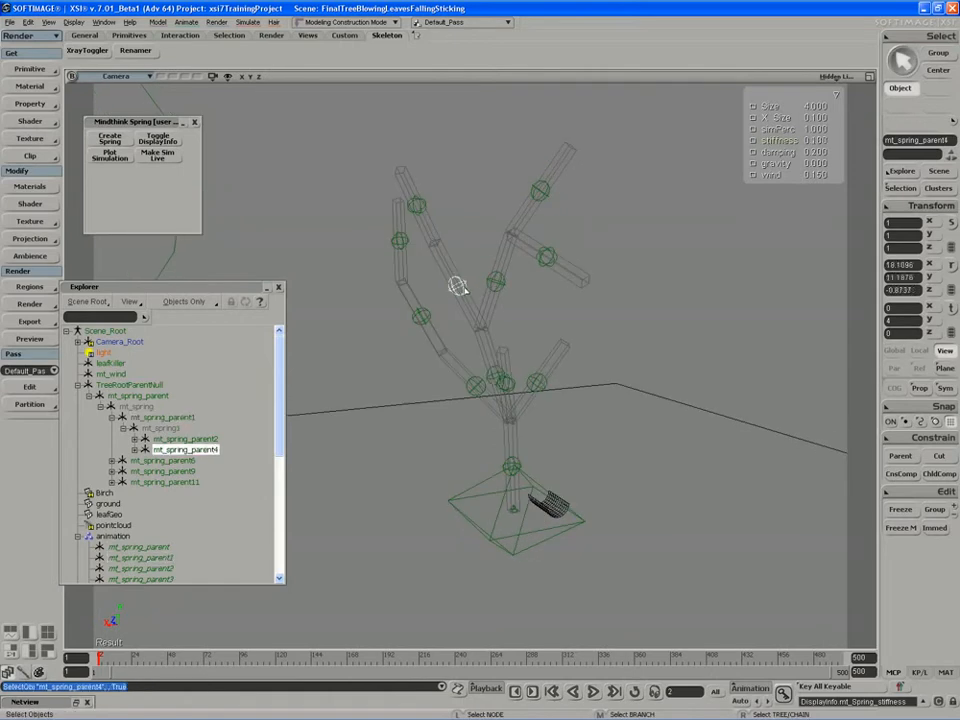
left_click_drag(790, 147, 795, 147)
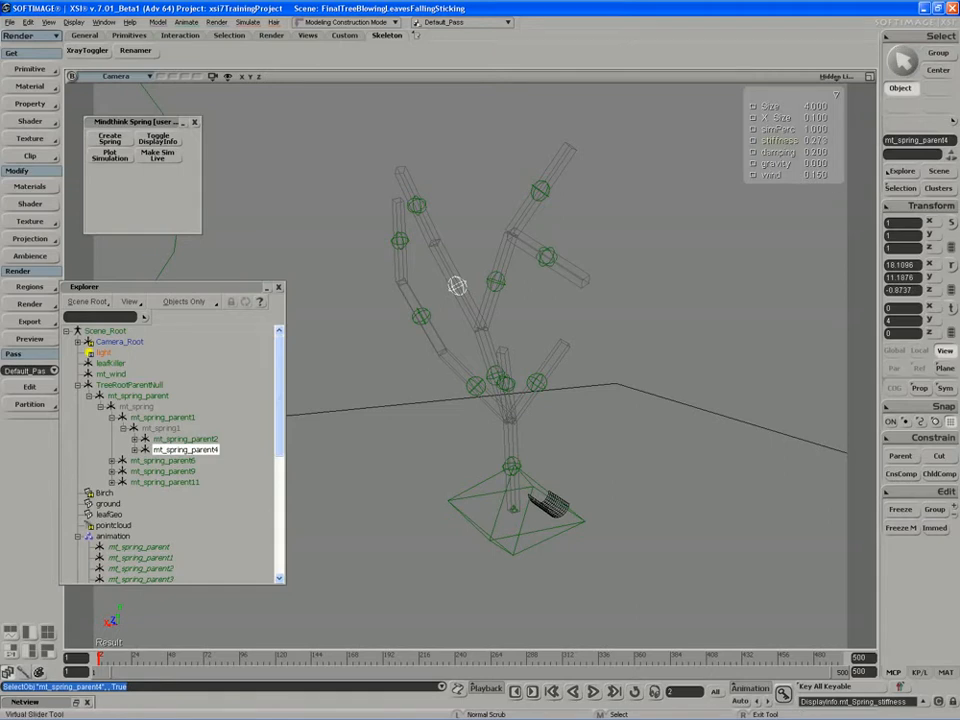
key("space")
left_click(495, 282)
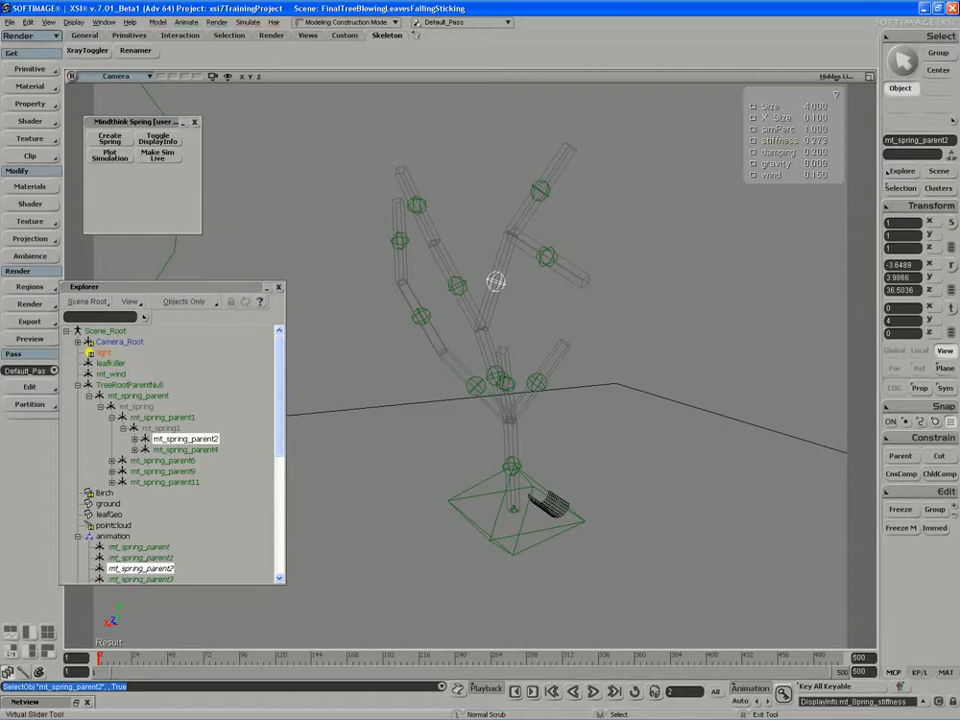
- Set the stiffness of mt_spring_parent6, the first spring of the side branch leaving the trunk, to 0.281
key("s")
right_click_drag(531, 242, 536, 246)
left_click_drag(536, 246, 569, 234)
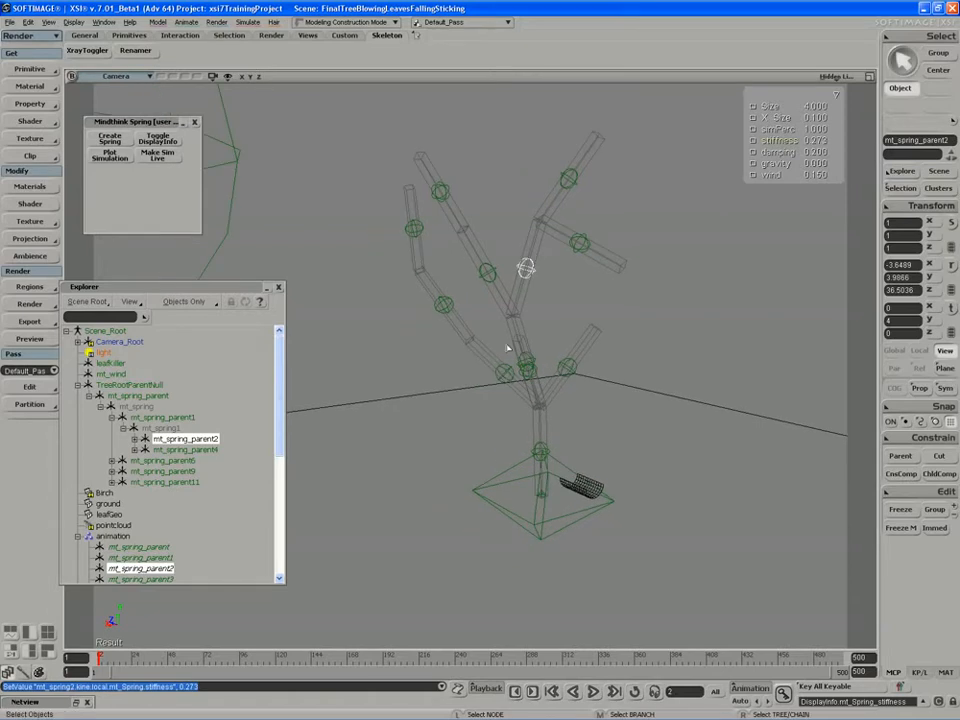
key("space")
left_click(508, 371)
left_click_drag(819, 141, 840, 141)
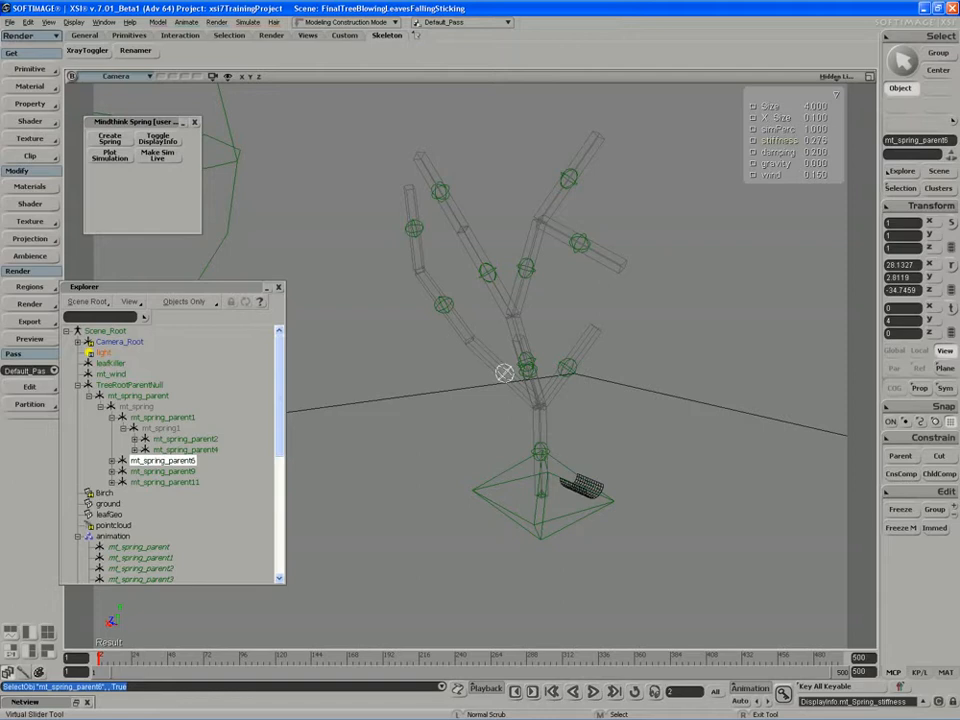
left_click_drag(821, 141, 828, 144)
- Set the stiffness of the short lower branches to 0.285 for mt_spring_parent9 and 0.265 for mt_spring_parent11
left_click(567, 368)
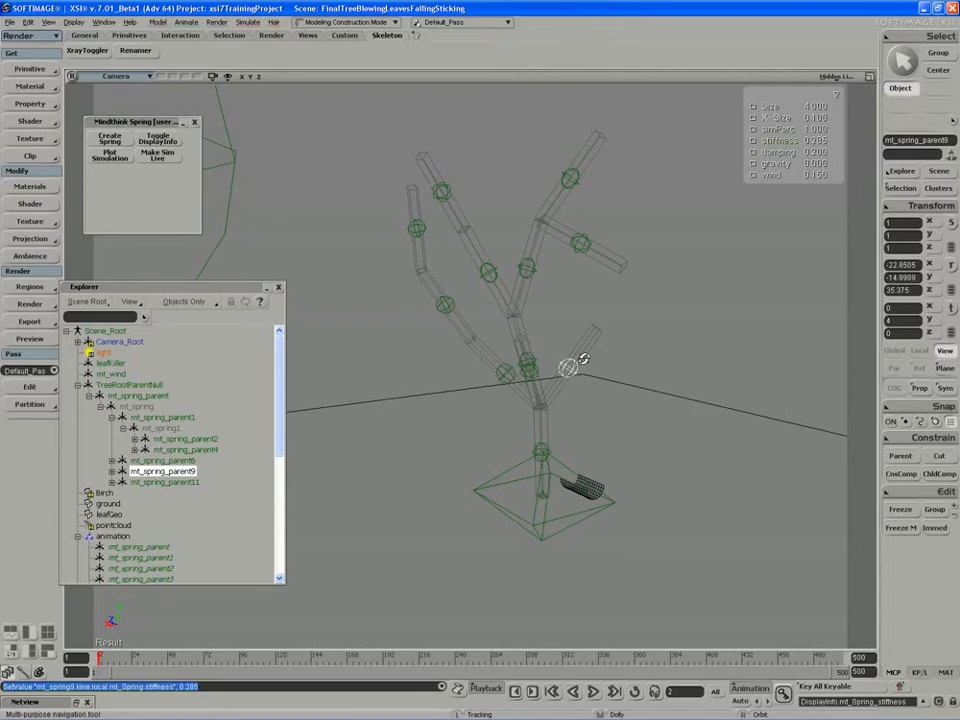
left_click(557, 376)
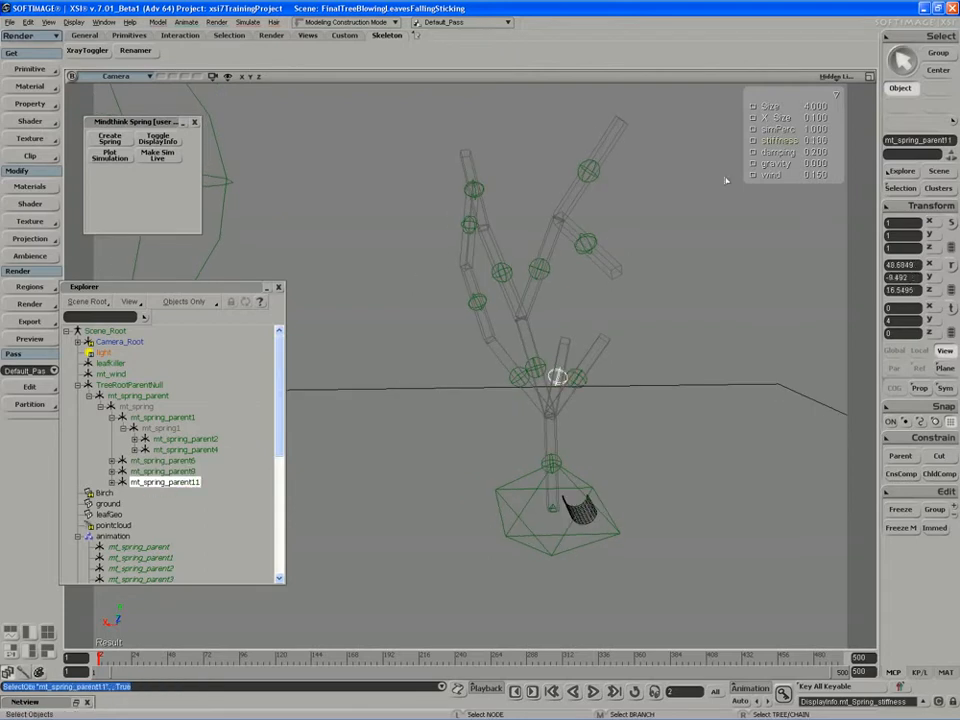
left_click_drag(800, 144, 808, 144)
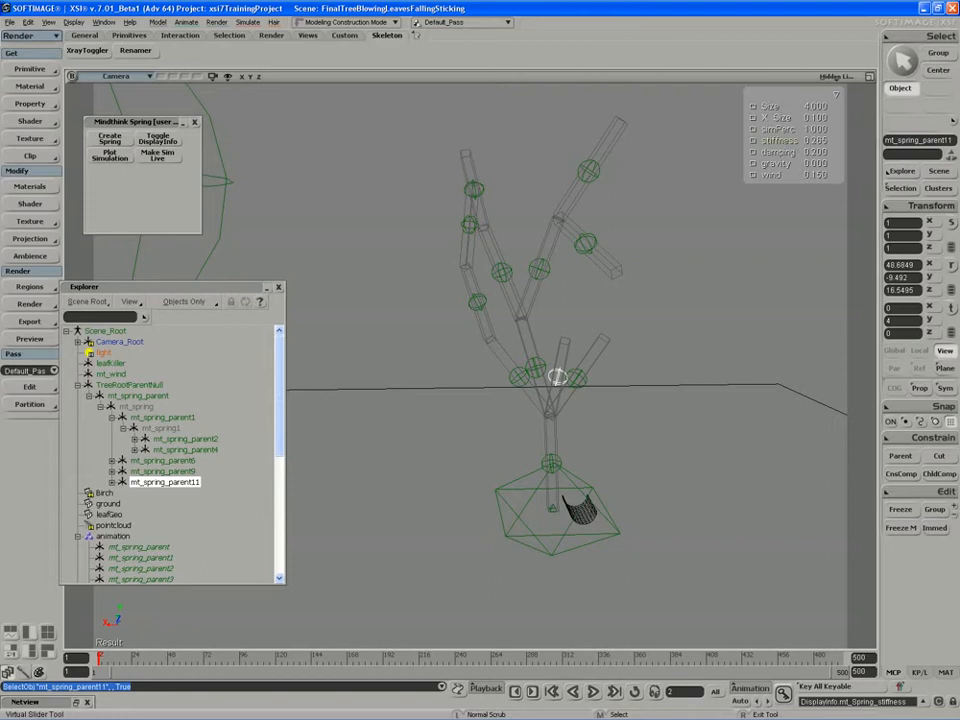
- Set the stiffness of mt_spring_parent7 to 0.273, slightly below that of mt_spring_parent6 beneath it on the same branch
key("s")
right_click_drag(562, 393, 536, 326)
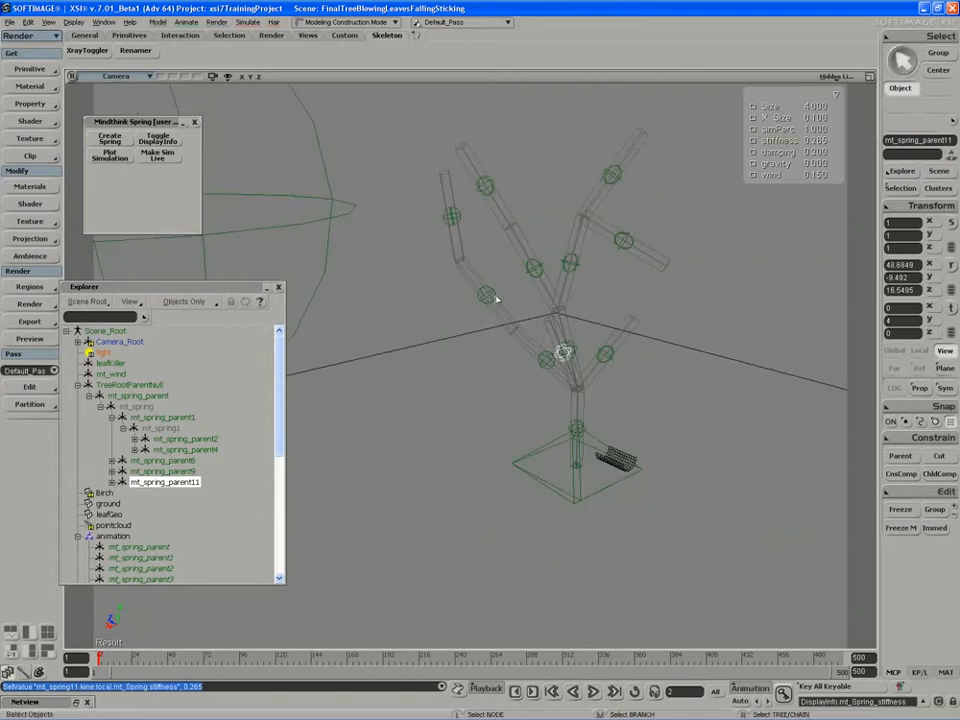
left_click(486, 296)
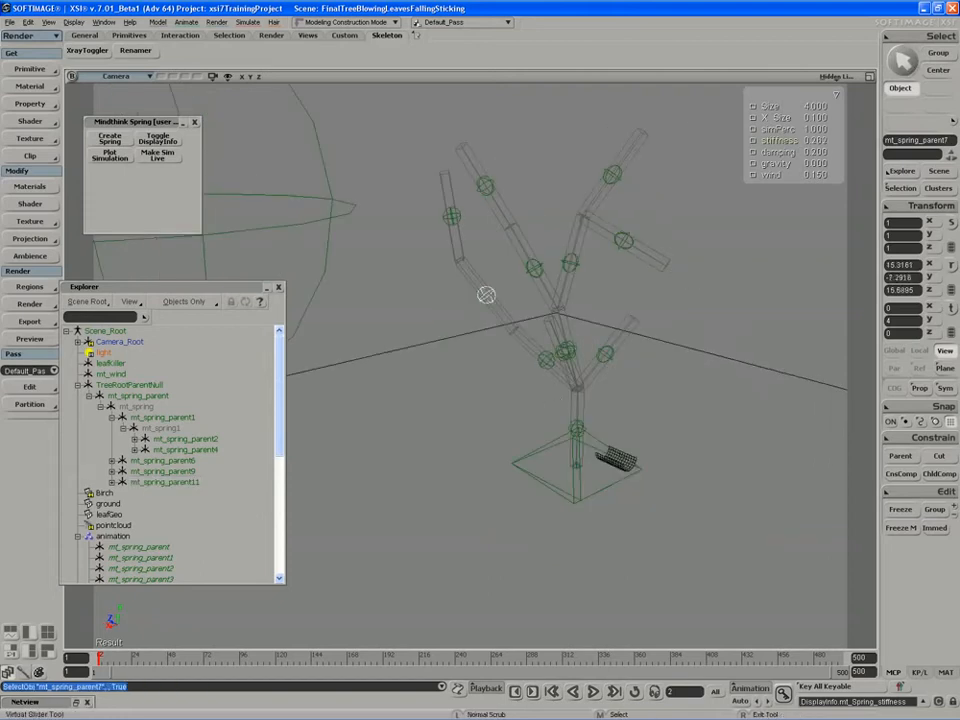
left_click_drag(740, 168, 736, 168)
left_click_drag(820, 145, 796, 165)
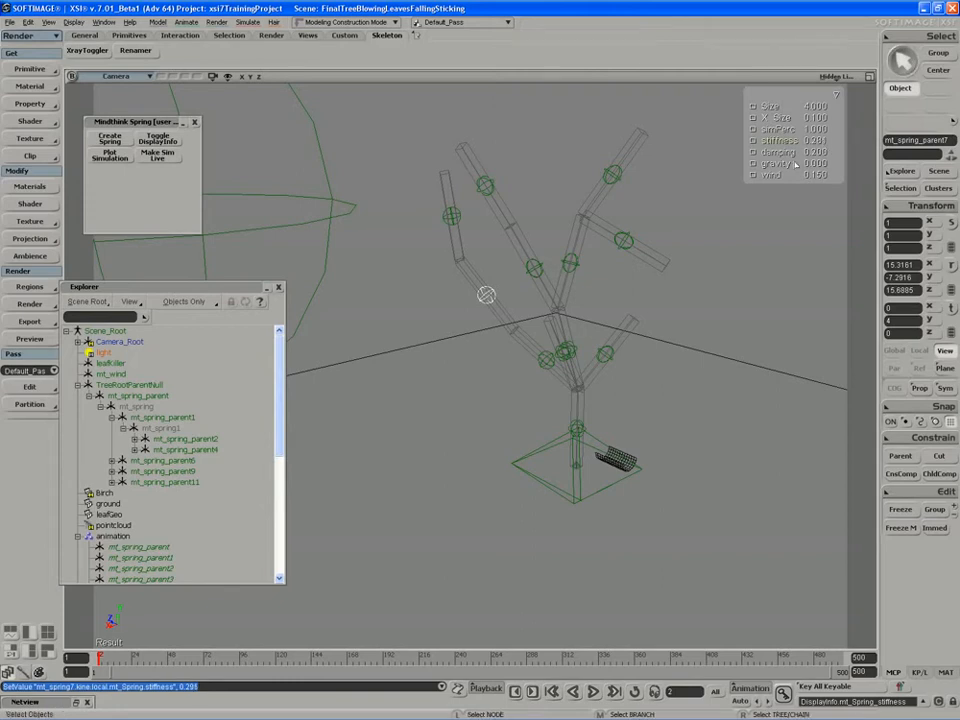
left_click(547, 359)
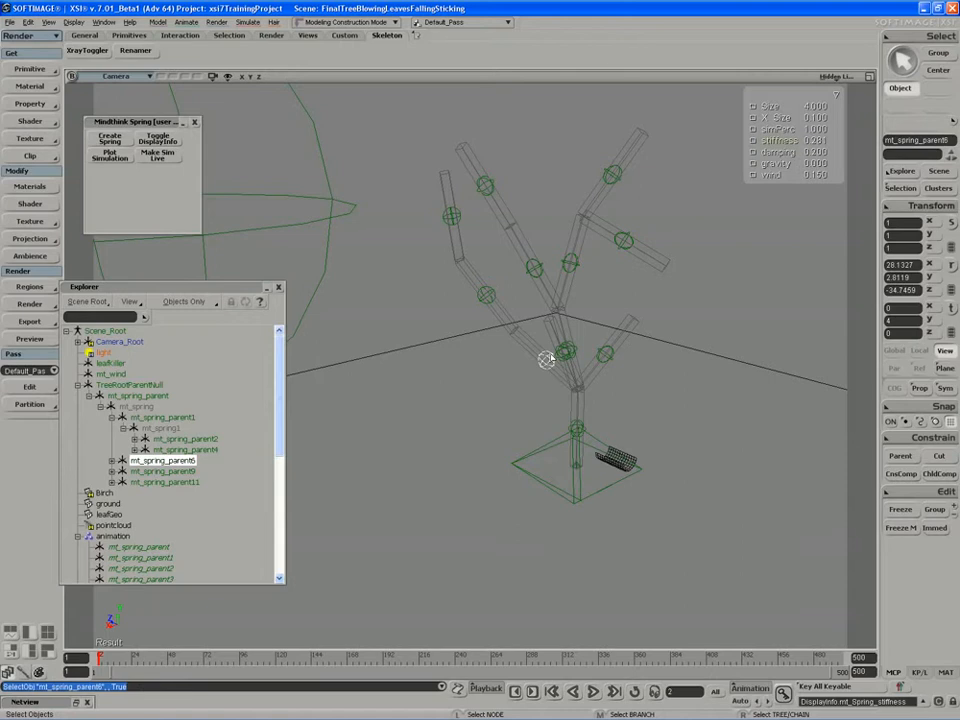
left_click(487, 296)
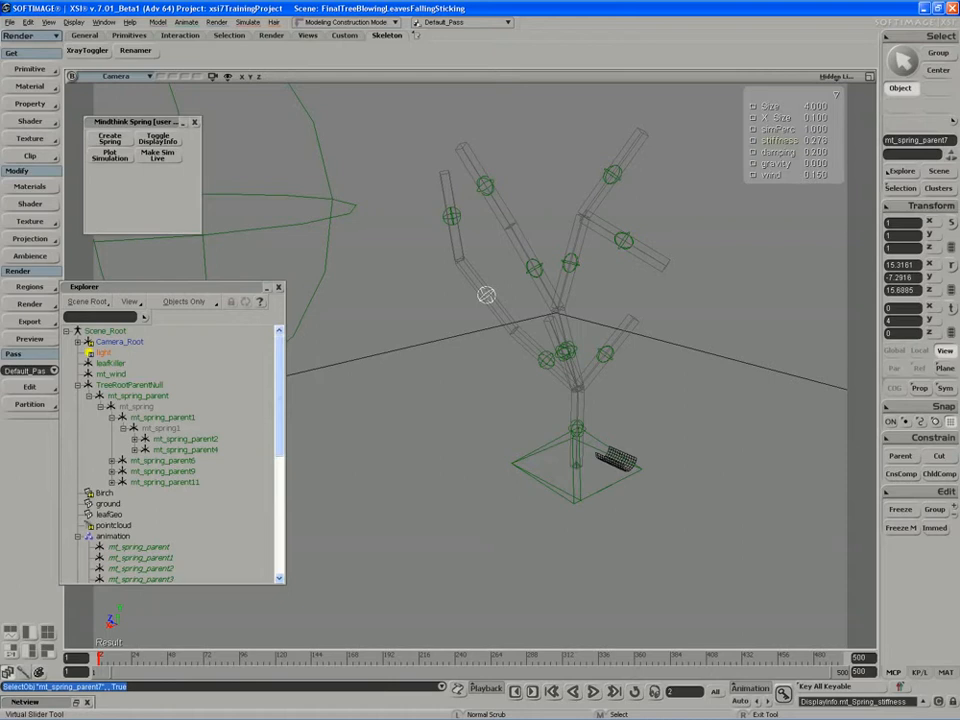
left_click_drag(748, 141, 746, 145)
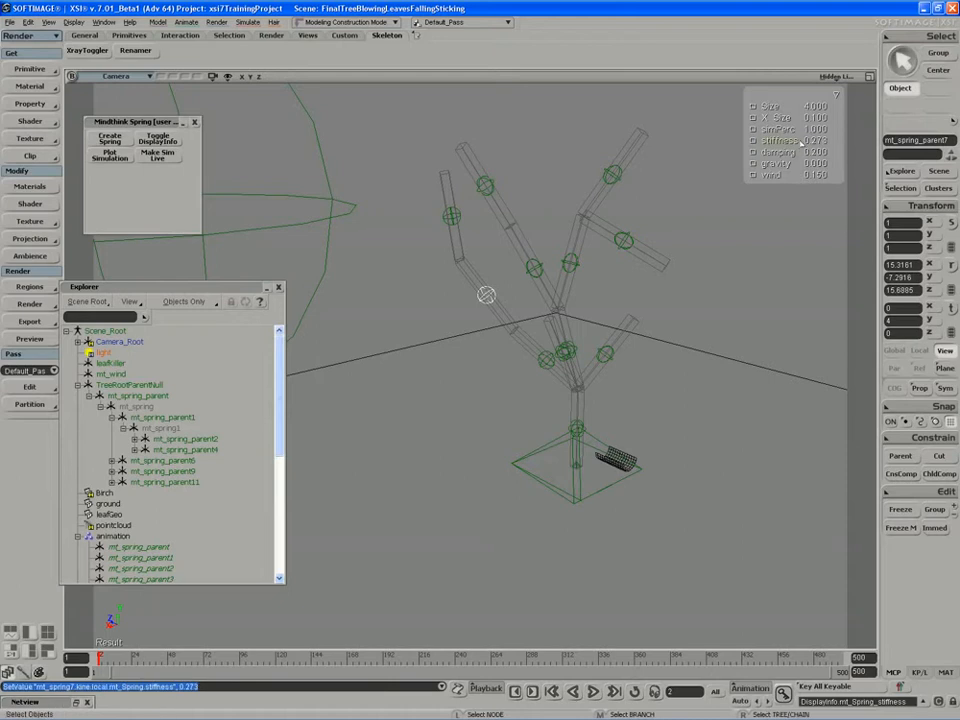
- Set the stiffness of mt_spring_parent8, the end spring of the side branch, to 0.269, undoing the accidental damping change
left_click(453, 216)
left_click_drag(805, 152, 806, 150)
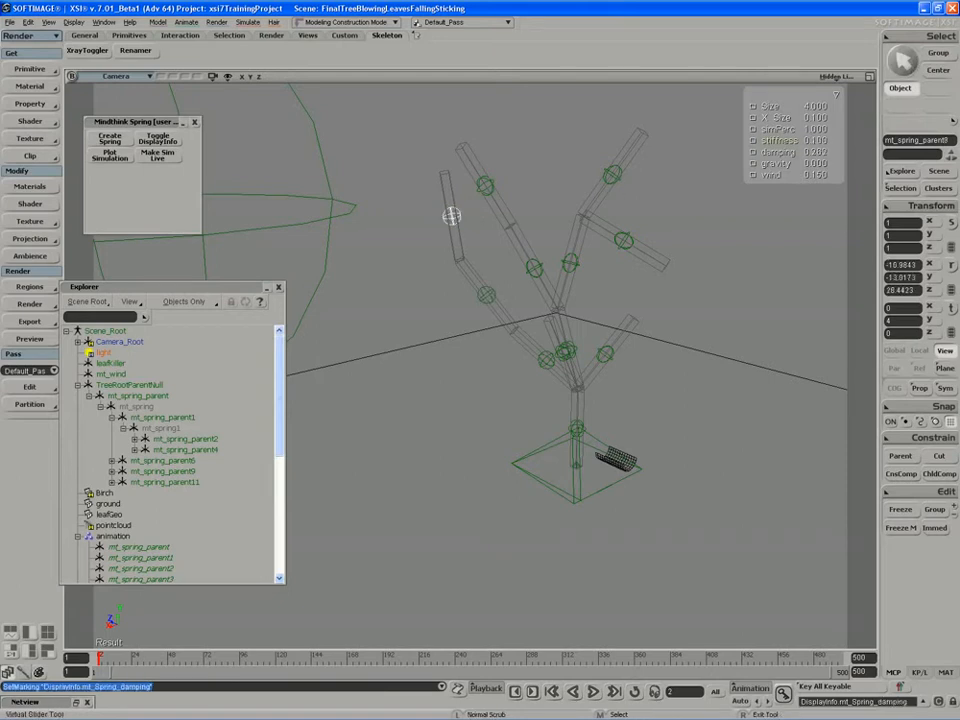
key("ctrl+z")
key("ctrl+z")
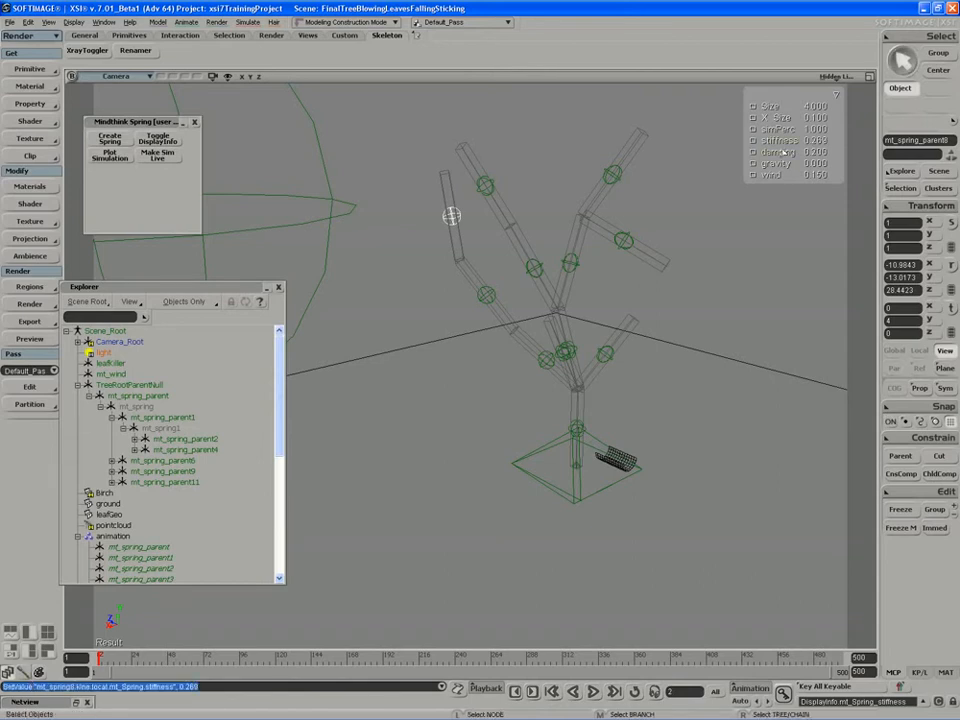
- Set the stiffness of mt_spring_parent5, the end spring above mt_spring_parent4, to about 0.26
key("space")
left_click(486, 201)
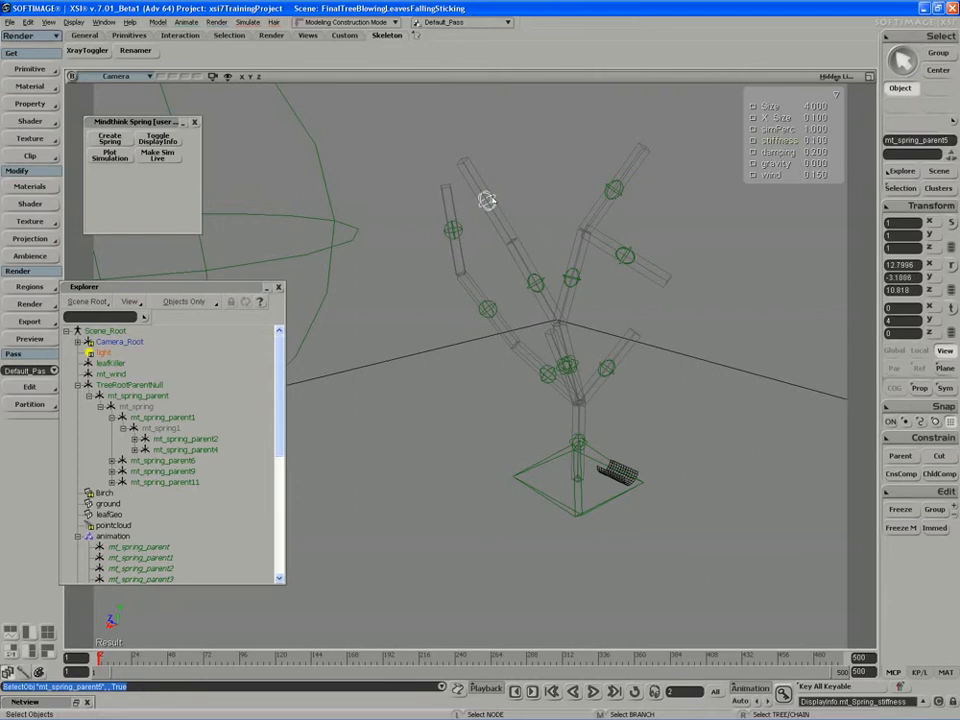
left_click_drag(827, 141, 845, 141)
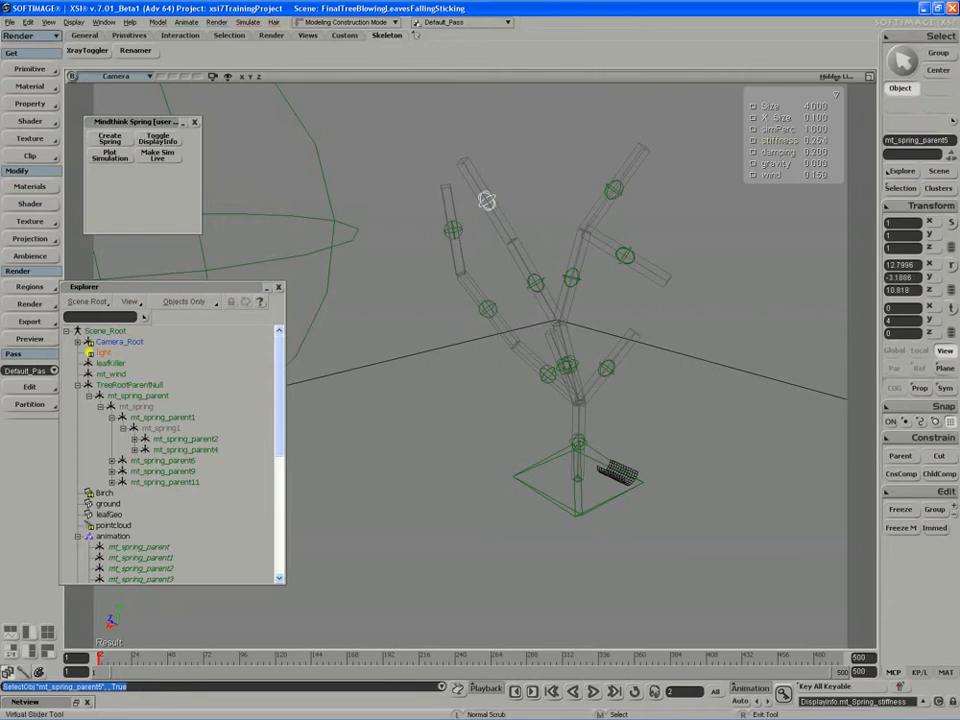
left_click_drag(768, 160, 759, 166)
- Set the stiffness of the remaining outer branch springs to 0.256 for mt_spring_parent3 and about 0.25 for mt_spring_parent10
left_click(613, 190)
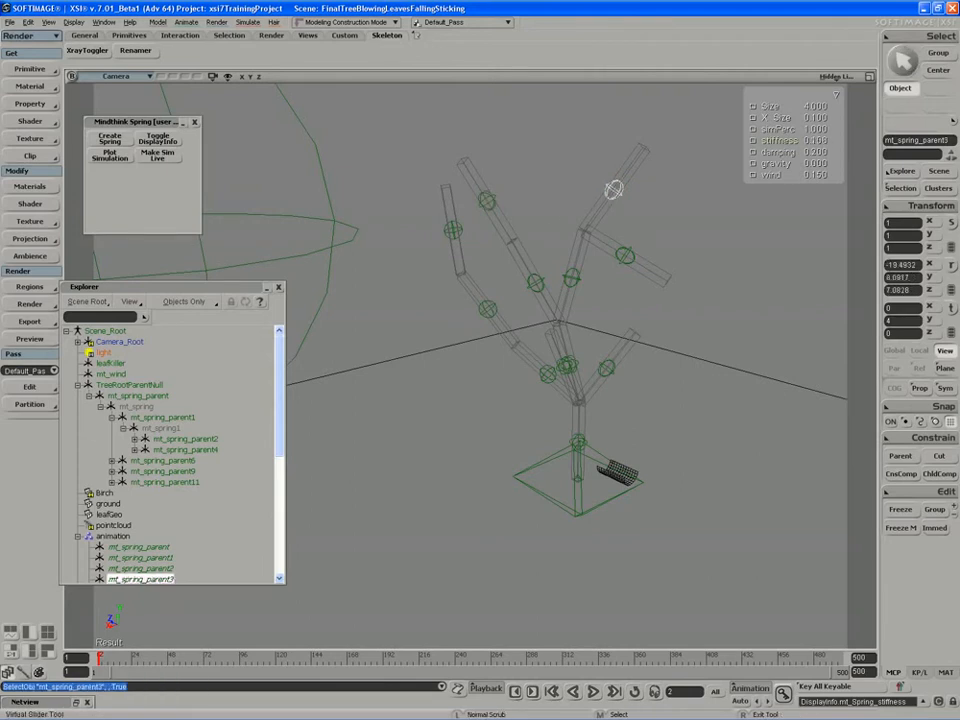
left_click_drag(692, 218, 696, 218)
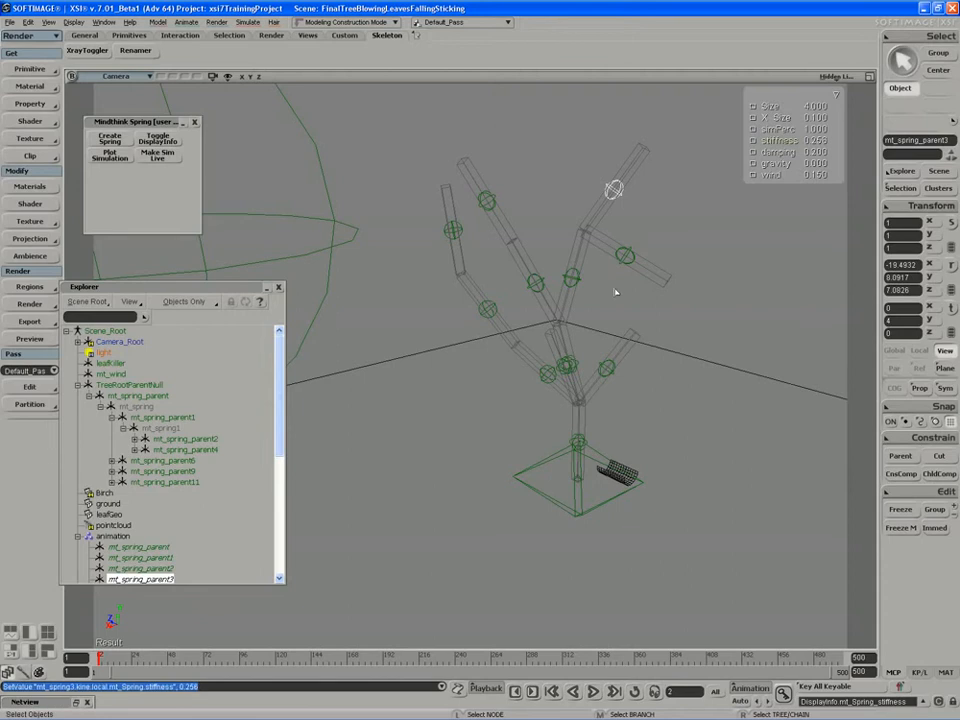
left_click(625, 258)
key("F4")
left_click_drag(778, 162, 850, 162)
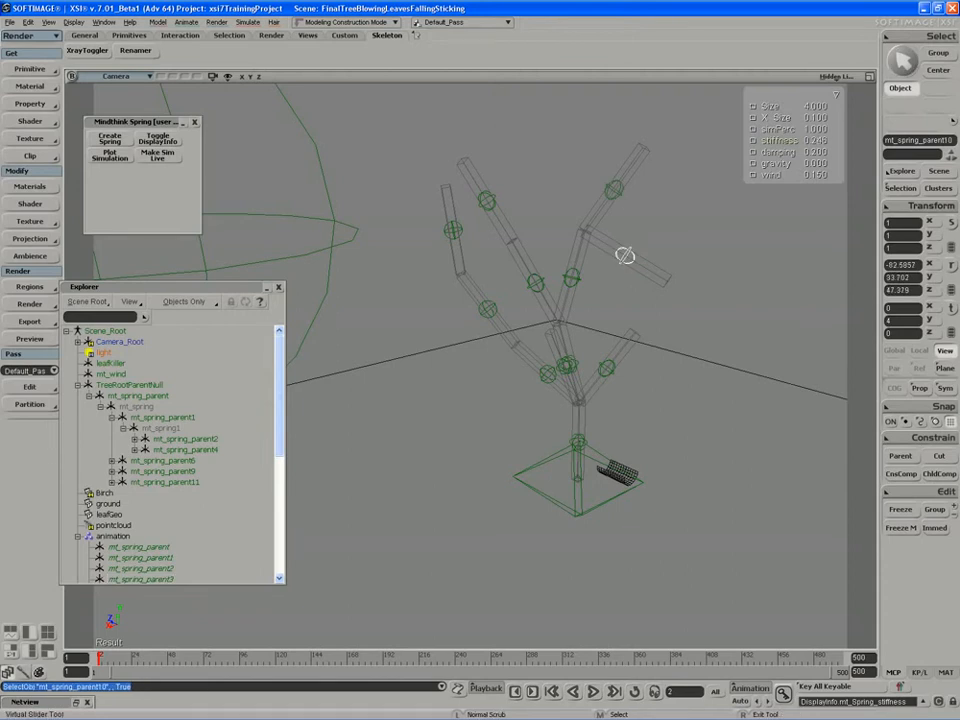
left_click_drag(754, 152, 760, 152)
- Check the stiffness values of the springs one by one, from the upper branches down to the trunk's base spring
left_click(569, 279)
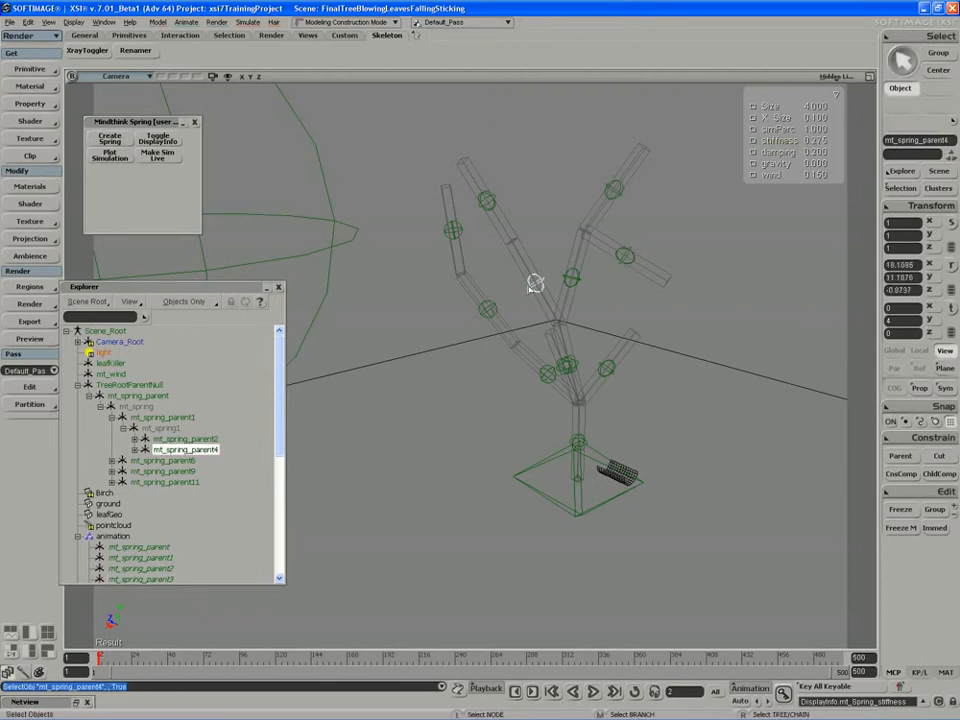
left_click(489, 203)
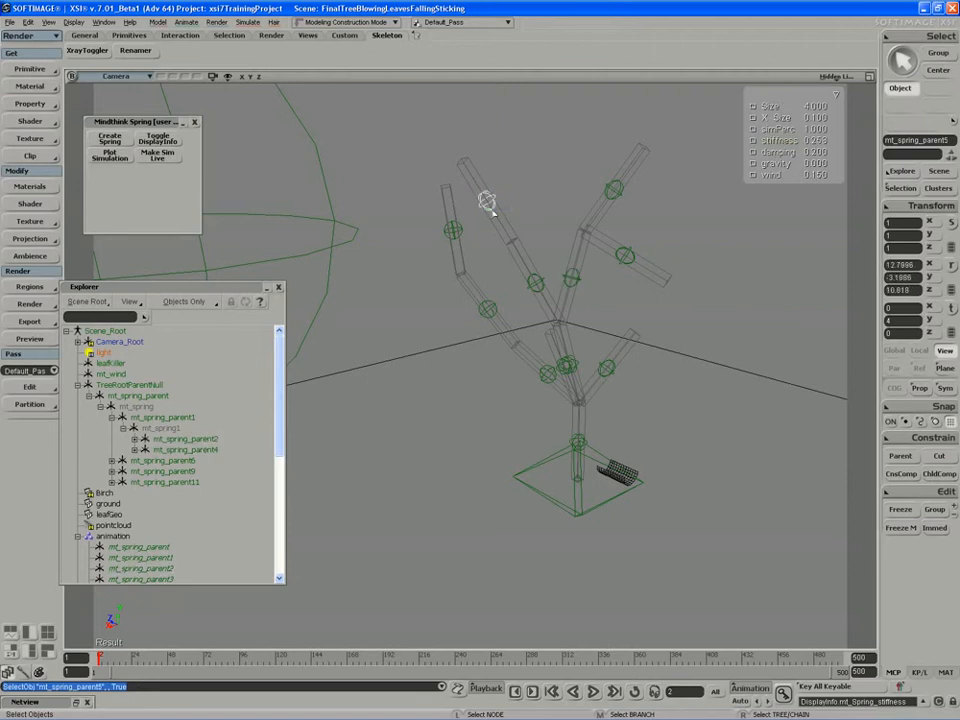
left_click(456, 231)
left_click(486, 311)
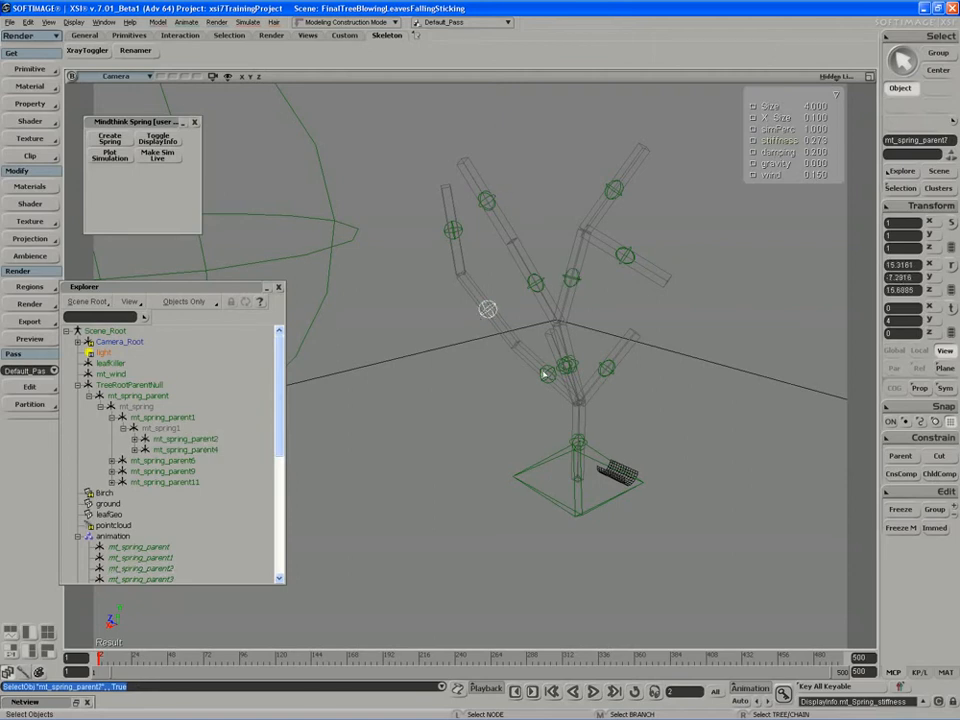
left_click(546, 375)
left_click(563, 367)
key("s")
mouse_move(563, 366)
right_mouse_down()
mouse_move(568, 357)
mouse_move(552, 359)
right_mouse_up()
left_click(546, 357)
left_click(575, 356)
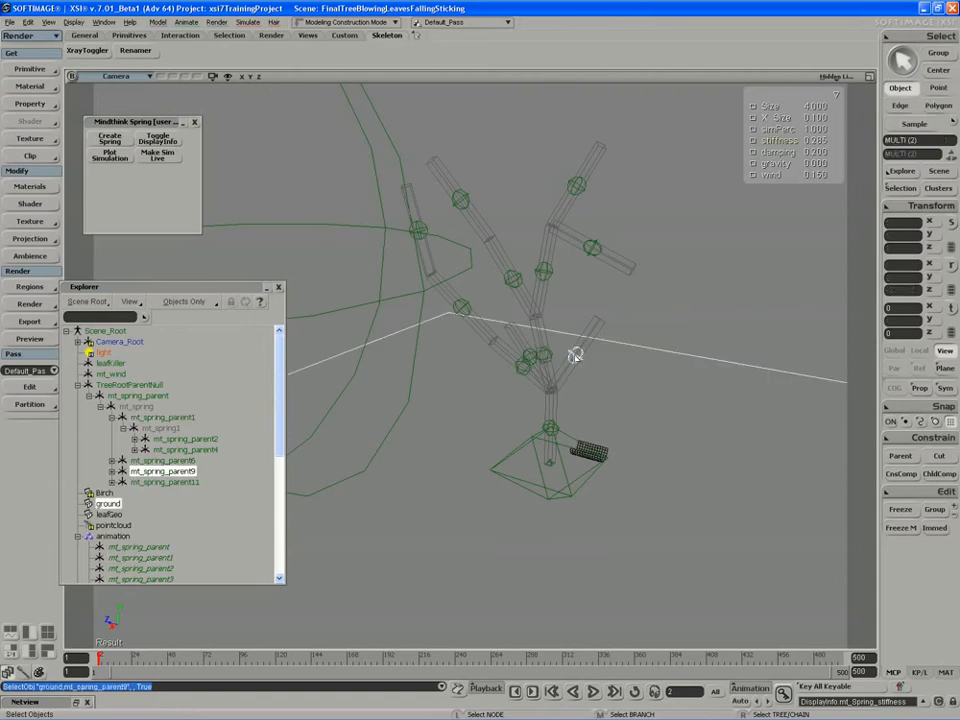
left_click(575, 356)
left_click(550, 428)
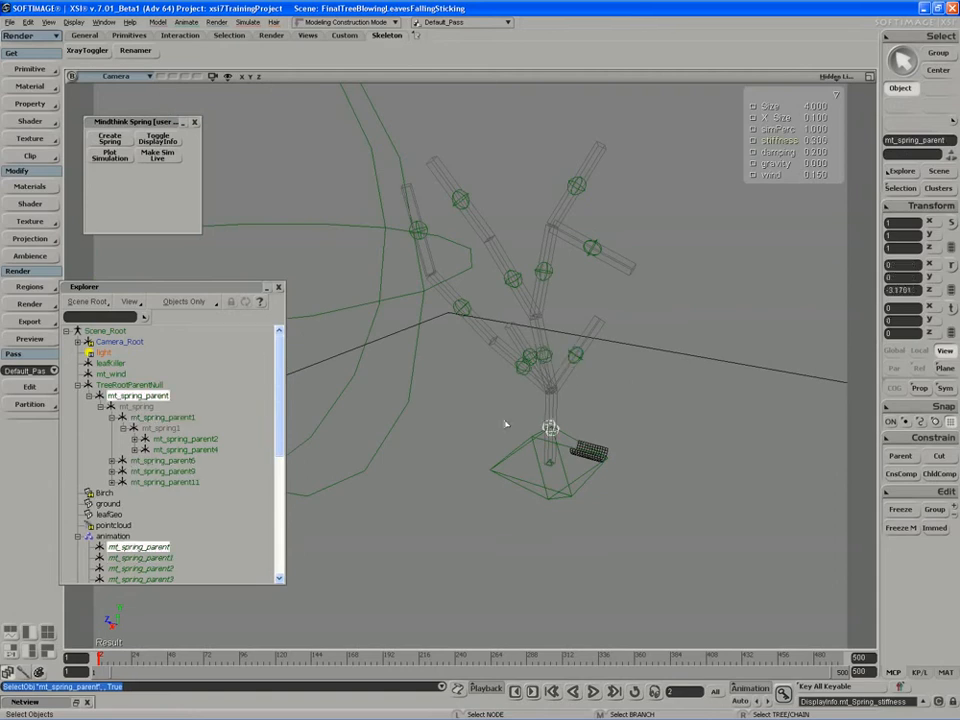
- Move the Explorer window slightly higher over the camera view
key("s")
right_click_drag(506, 424, 562, 390)
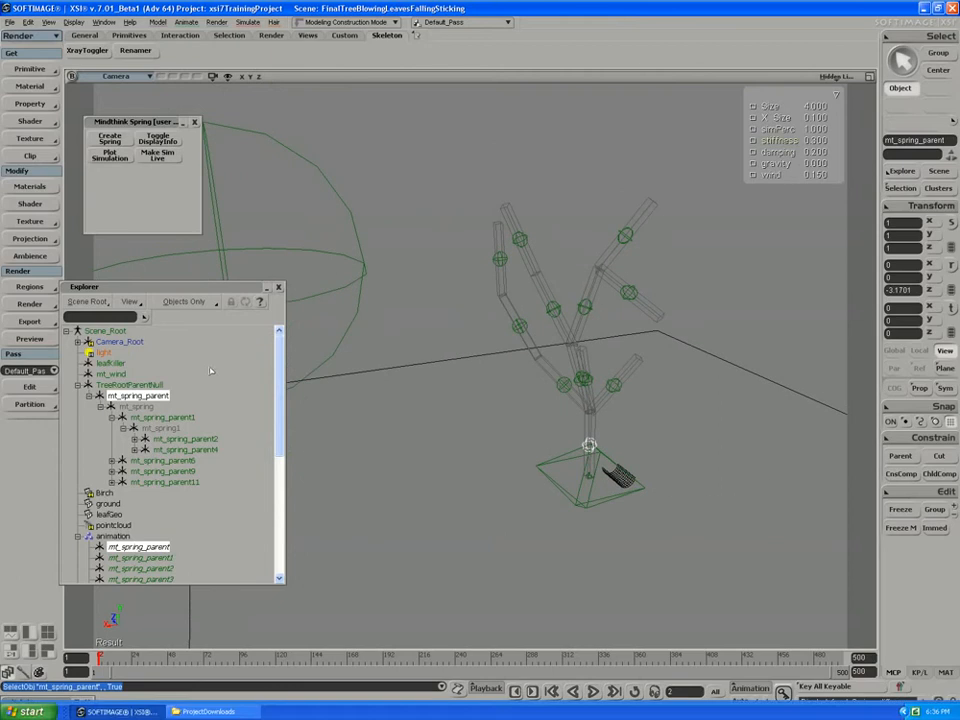
left_click_drag(179, 287, 178, 265)
key("s")
right_click_drag(485, 469, 459, 454)
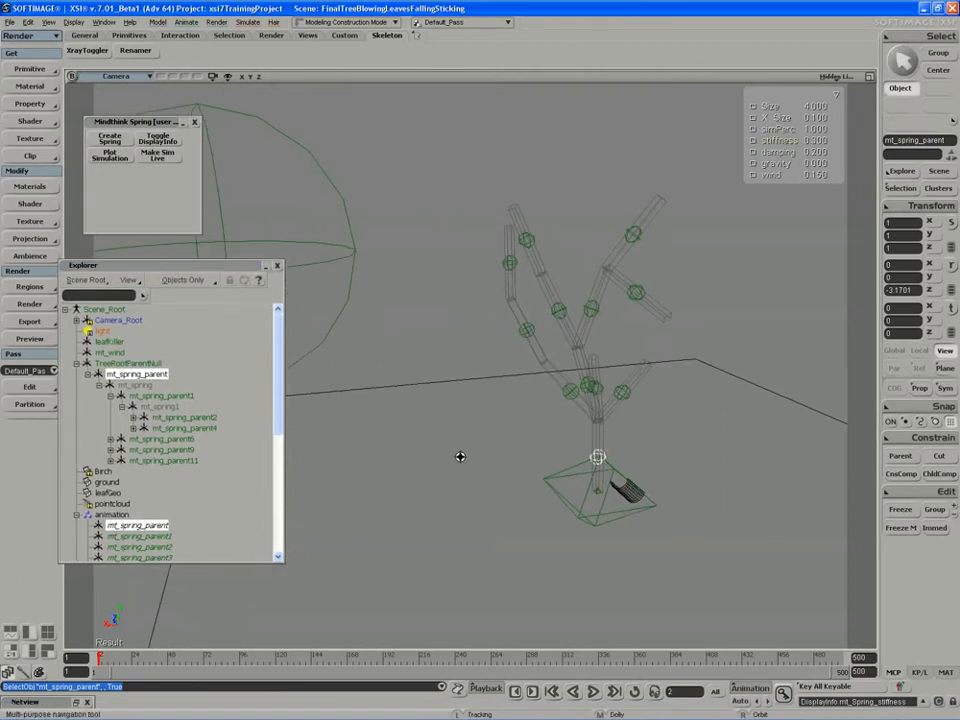
left_click_drag(459, 454, 433, 436)
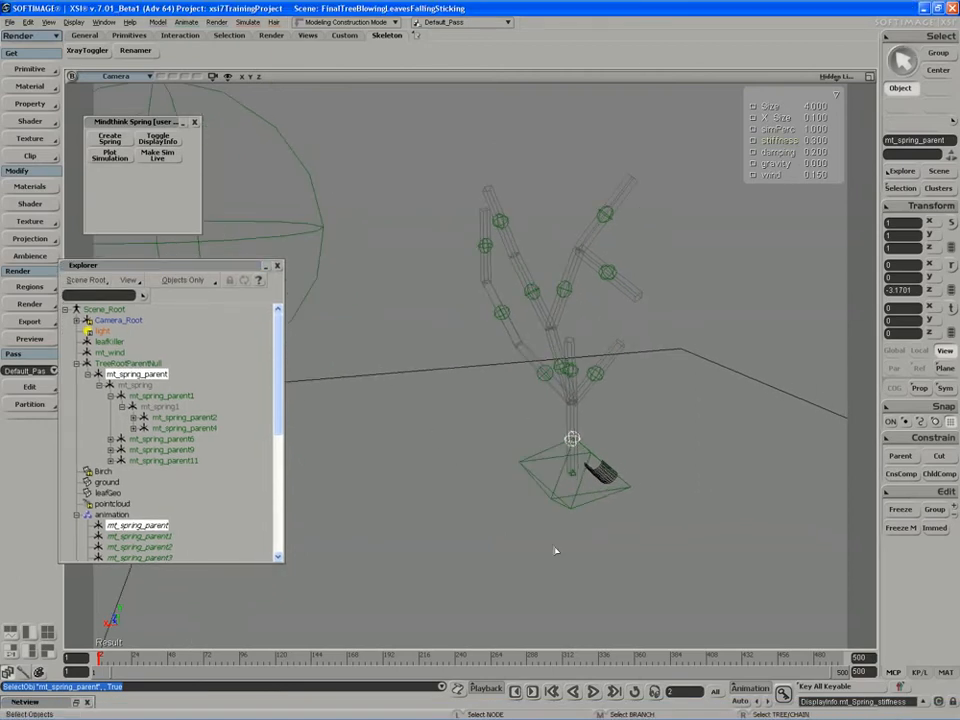
- Play the simulation and try raising the wind value on mt_spring_parent to about 0.344, undoing the change
left_click(593, 694)
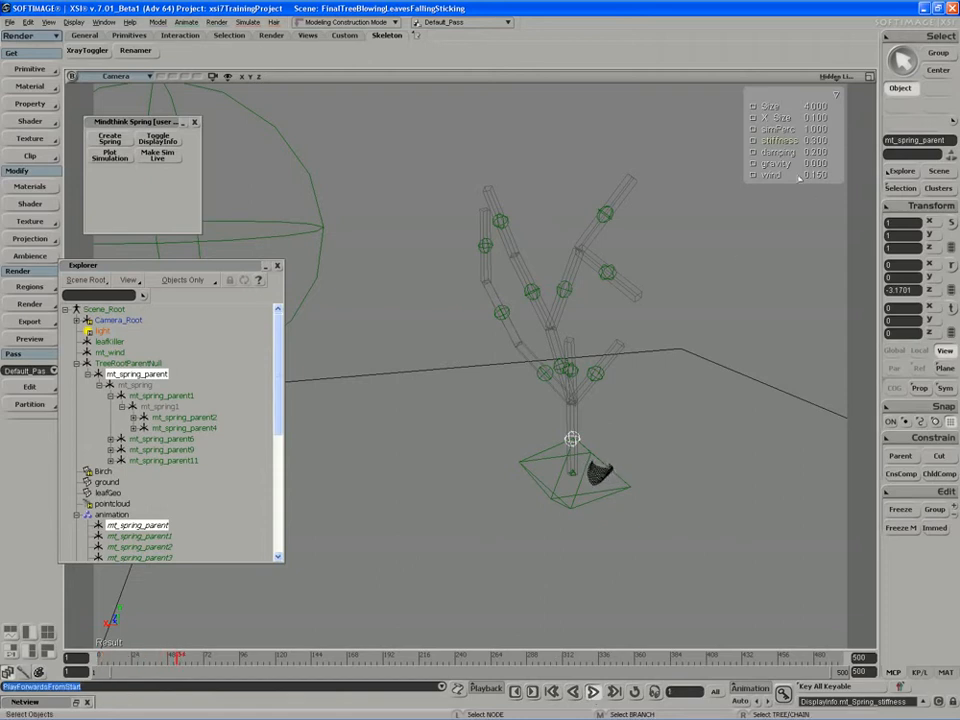
left_click_drag(771, 175, 780, 175)
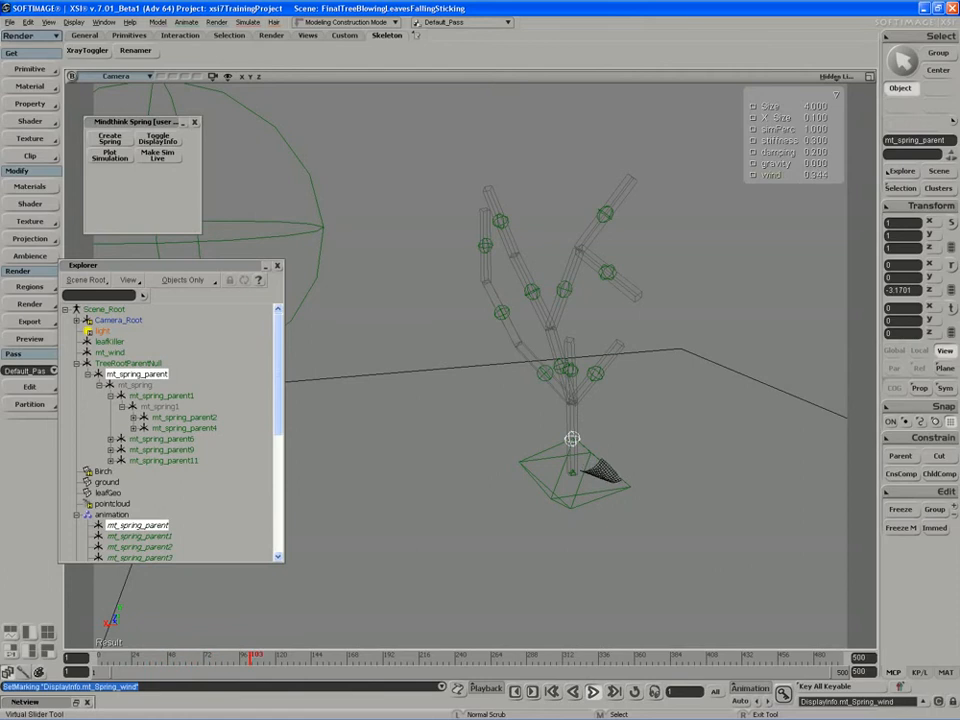
key("ctrl+z")
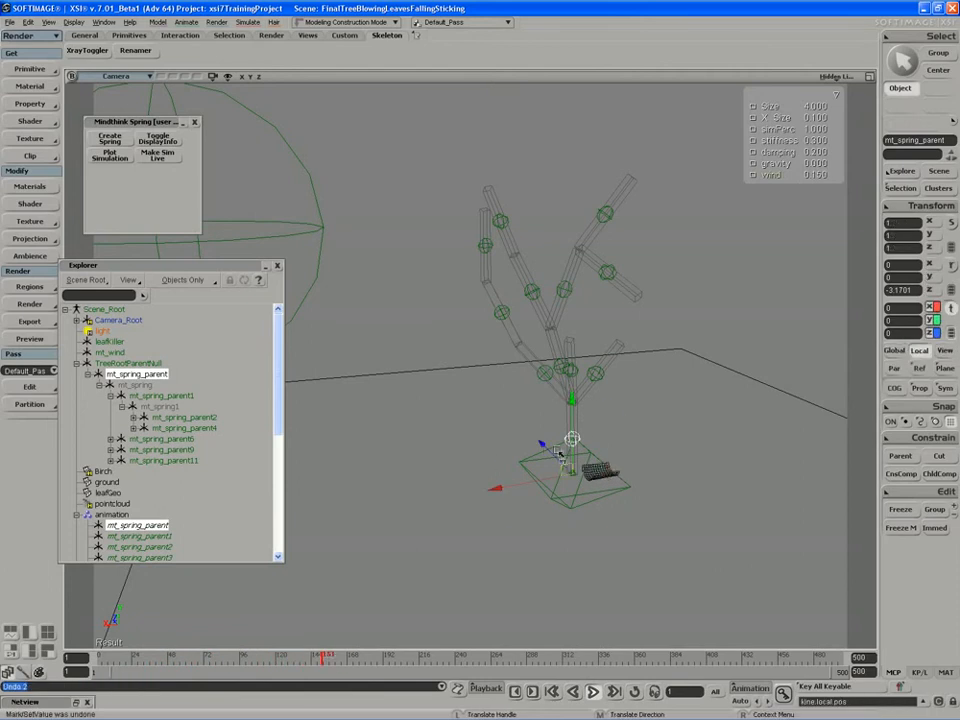
- Try moving mt_spring_parent and TreeRootParentNull during playback to test the spring reaction, undoing each move
key("v")
left_click_drag(552, 452, 574, 469)
key("ctrl+z")
left_click(113, 364)
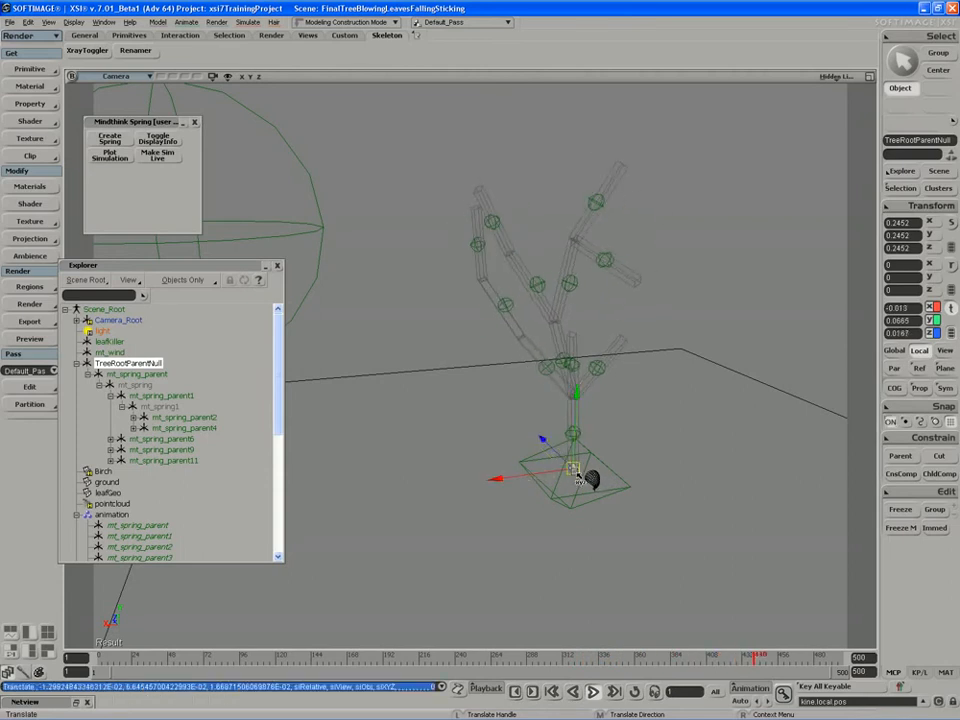
key("ctrl+z")
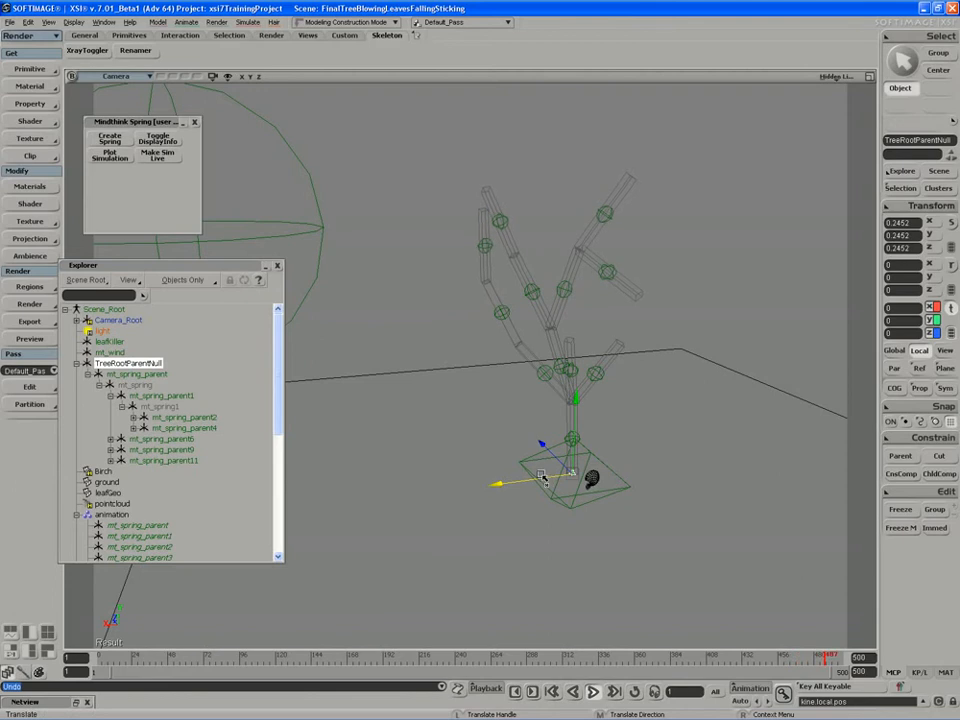
- Try rotating TreeRootParentNull about Z during playback, undo the rotation, and stop playback at the first frame
key("c")
left_click(595, 692)
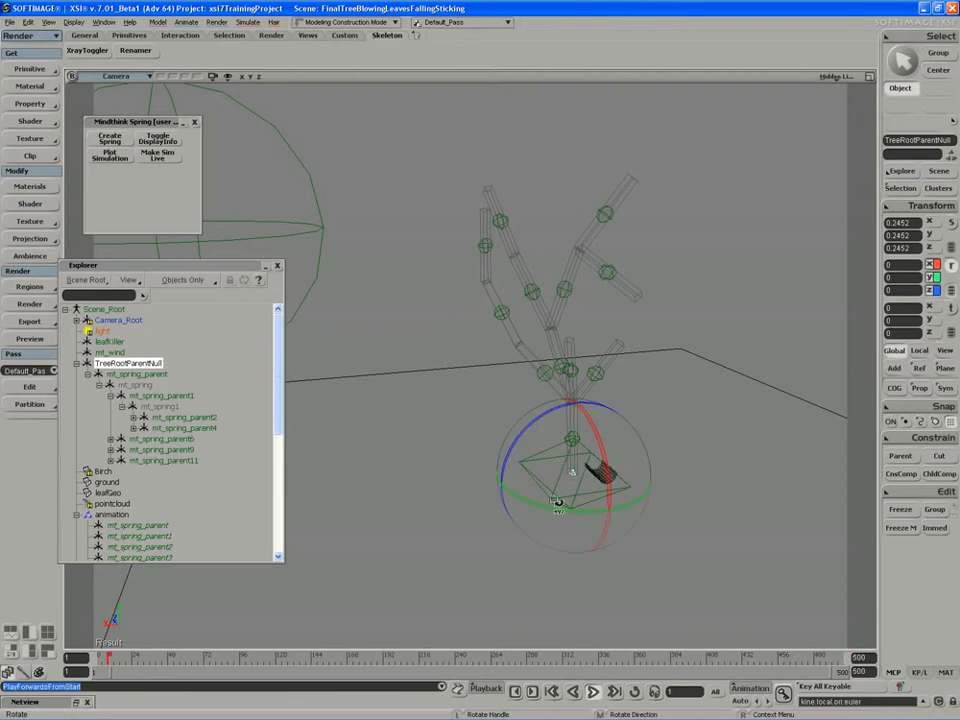
left_click_drag(546, 424, 549, 425)
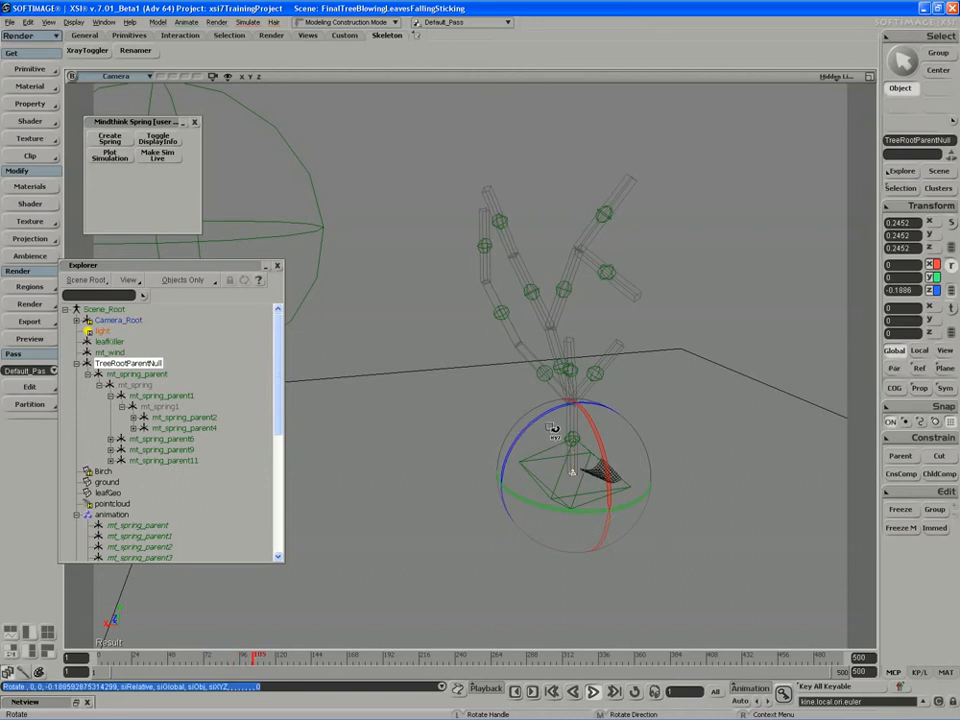
key("ctrl+k")
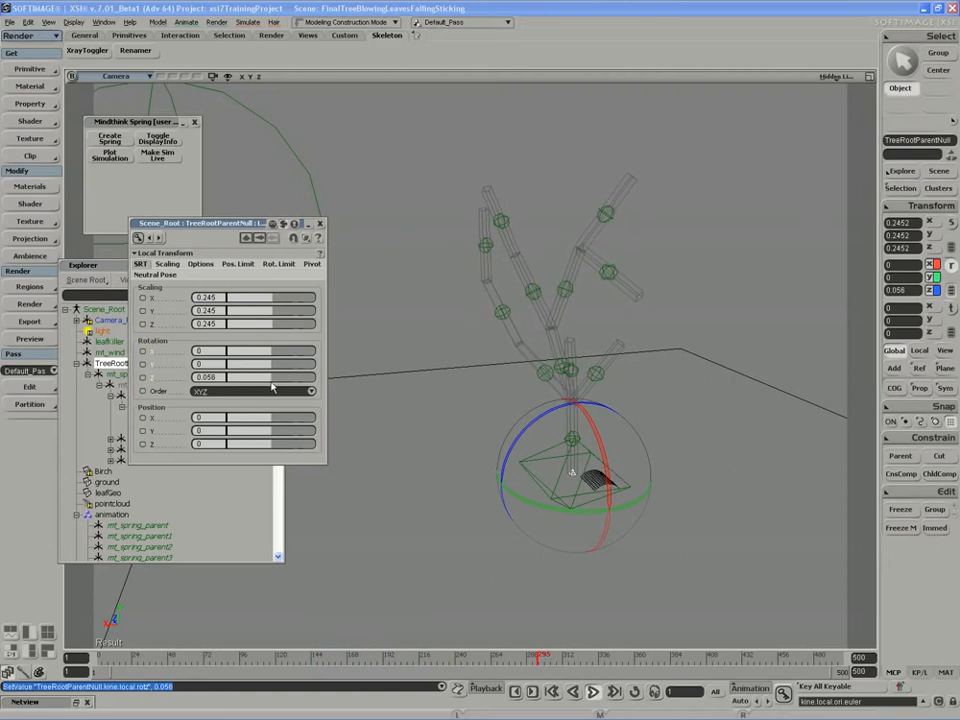
key("ctrl+z")
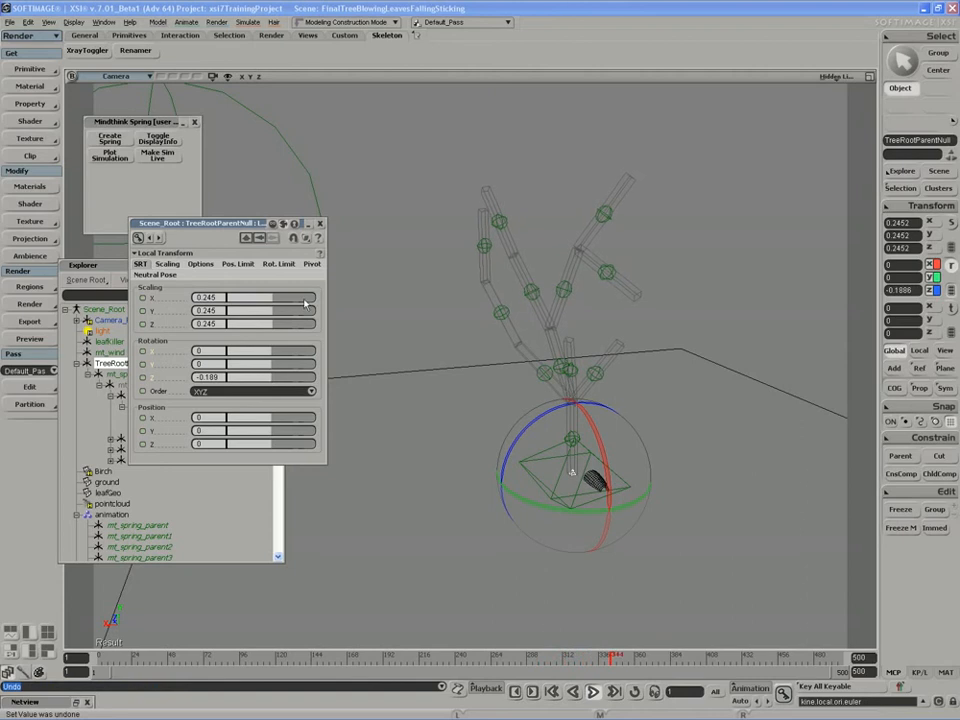
key("ctrl+z")
left_click(320, 224)
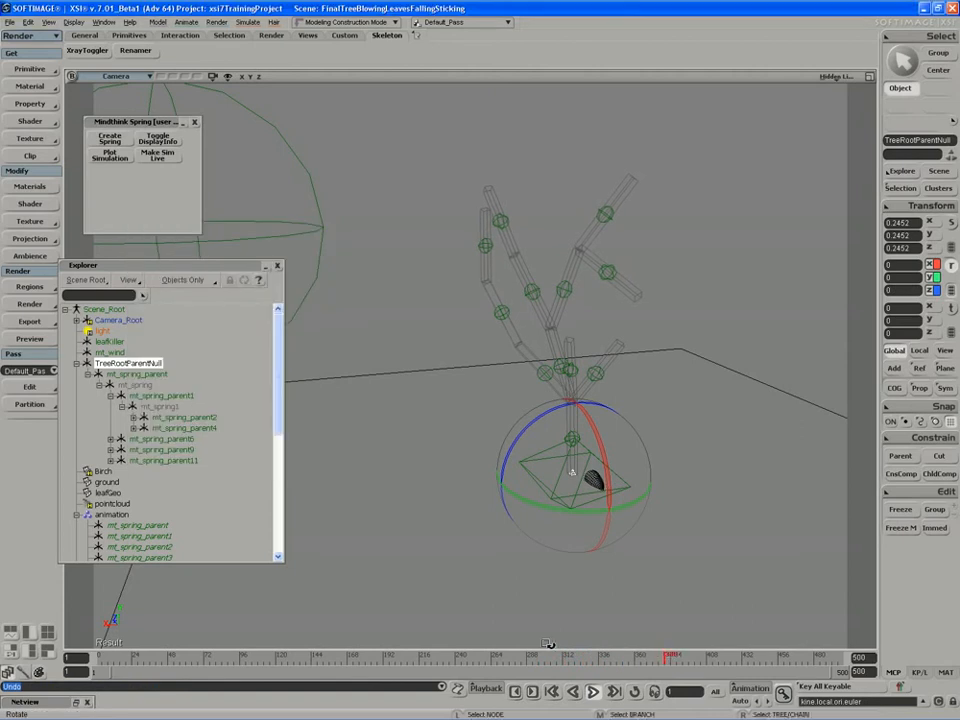
left_click(593, 693)
left_click(98, 658)
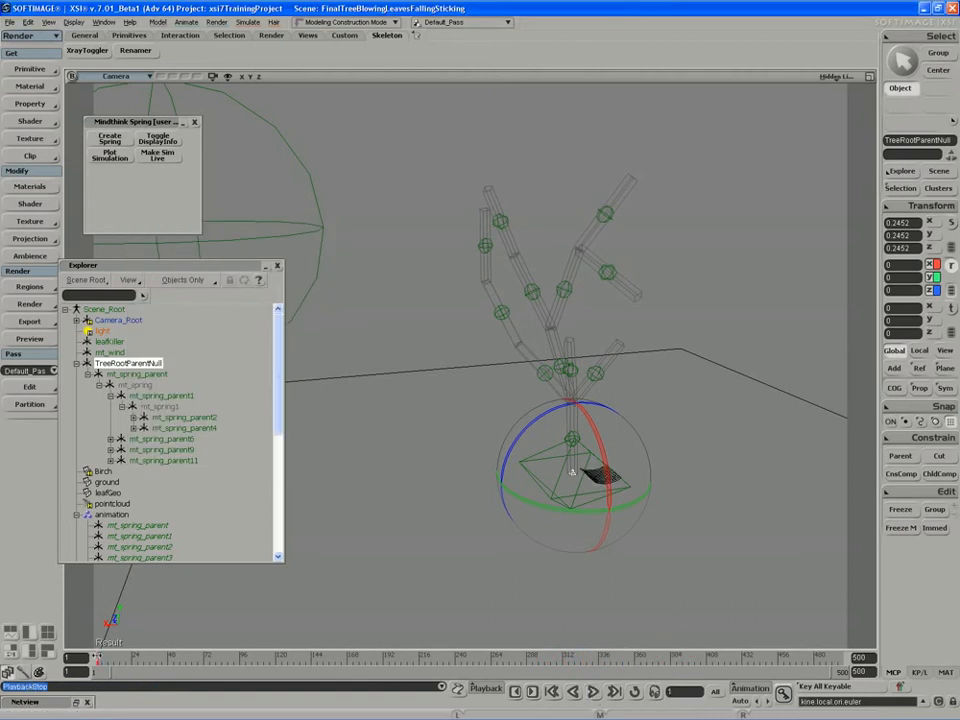
- Examine which objects the animation and simulation groups contain by selecting all members of each group in turn
key("space")
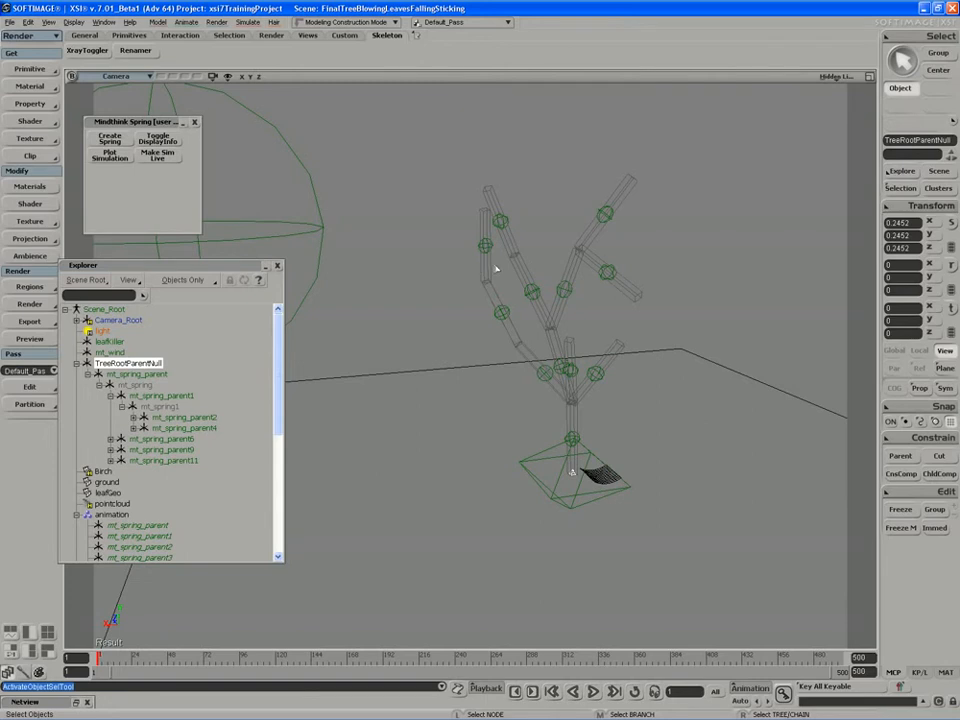
key("s")
left_click_drag(482, 338, 473, 331)
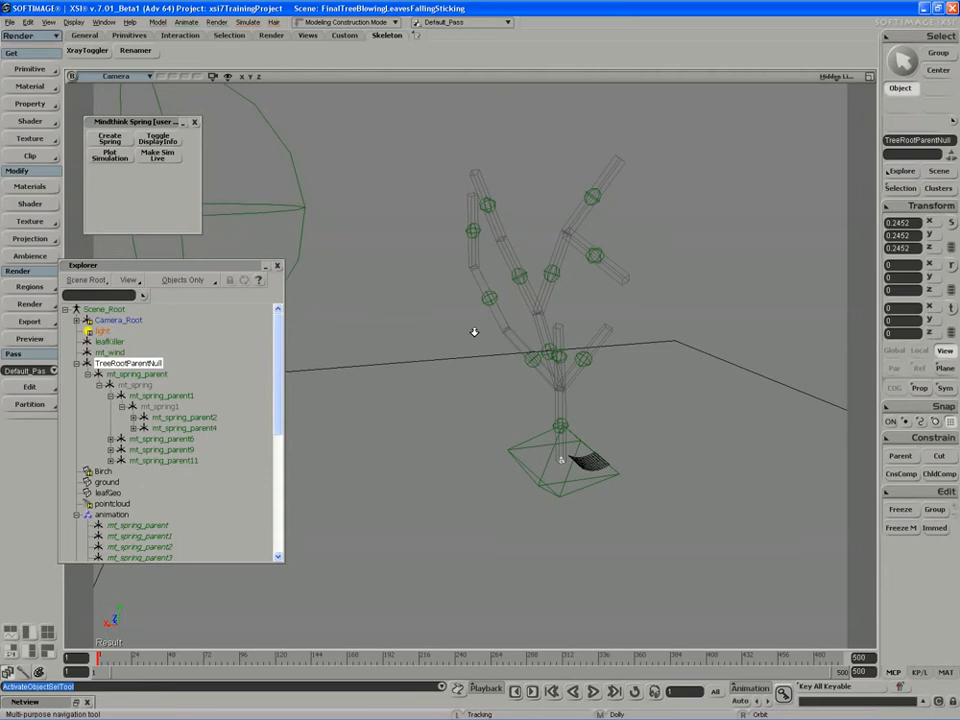
scroll(216, 540, "down", 4)
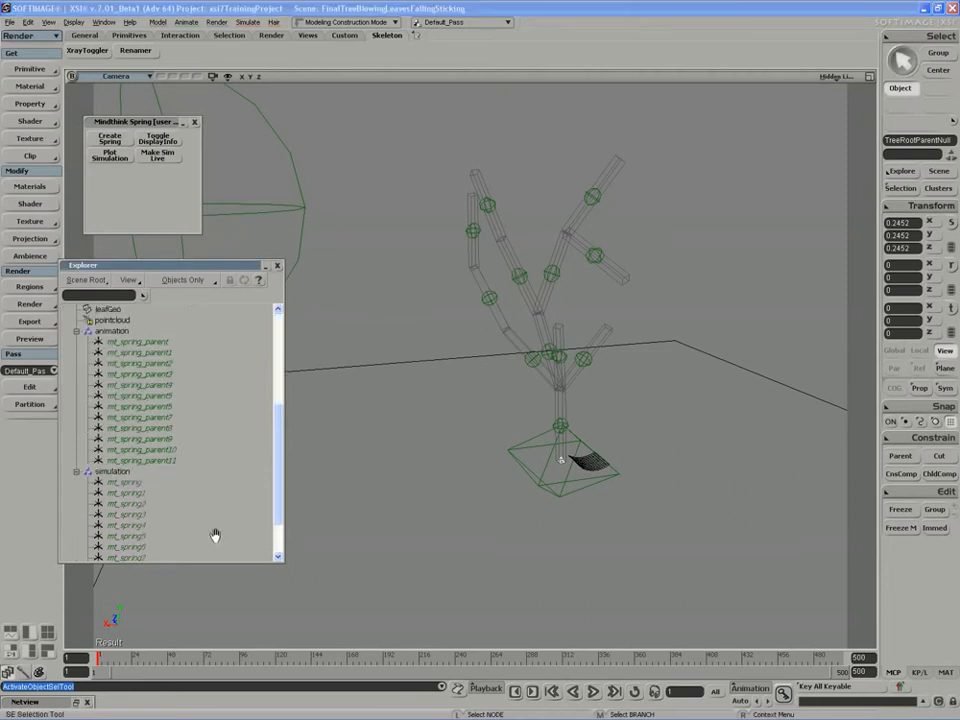
left_click(138, 396)
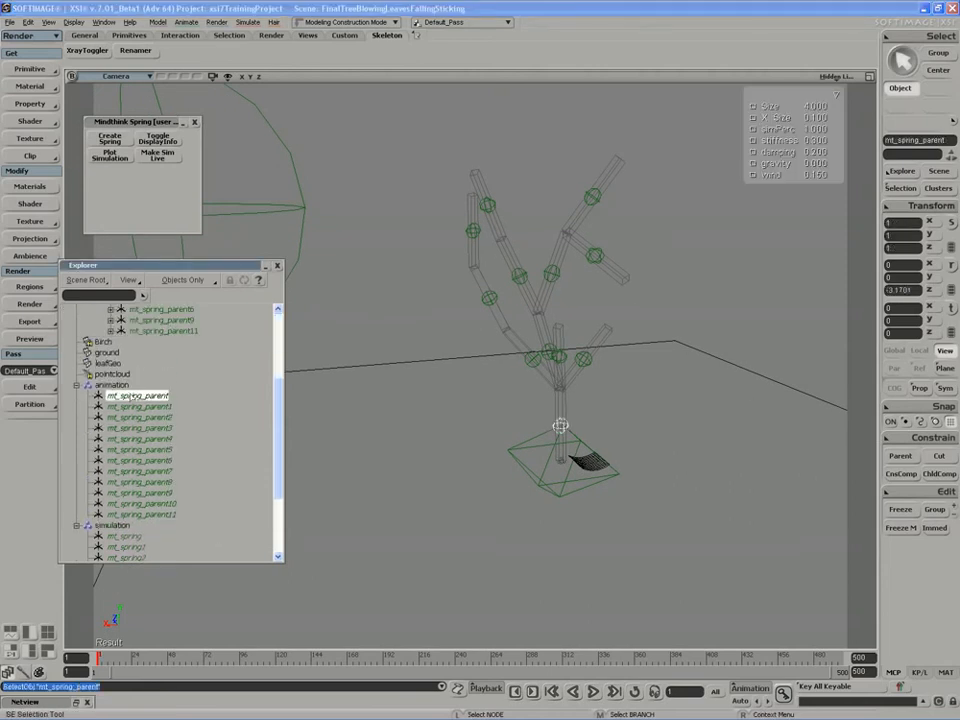
left_click(133, 515, "shift")
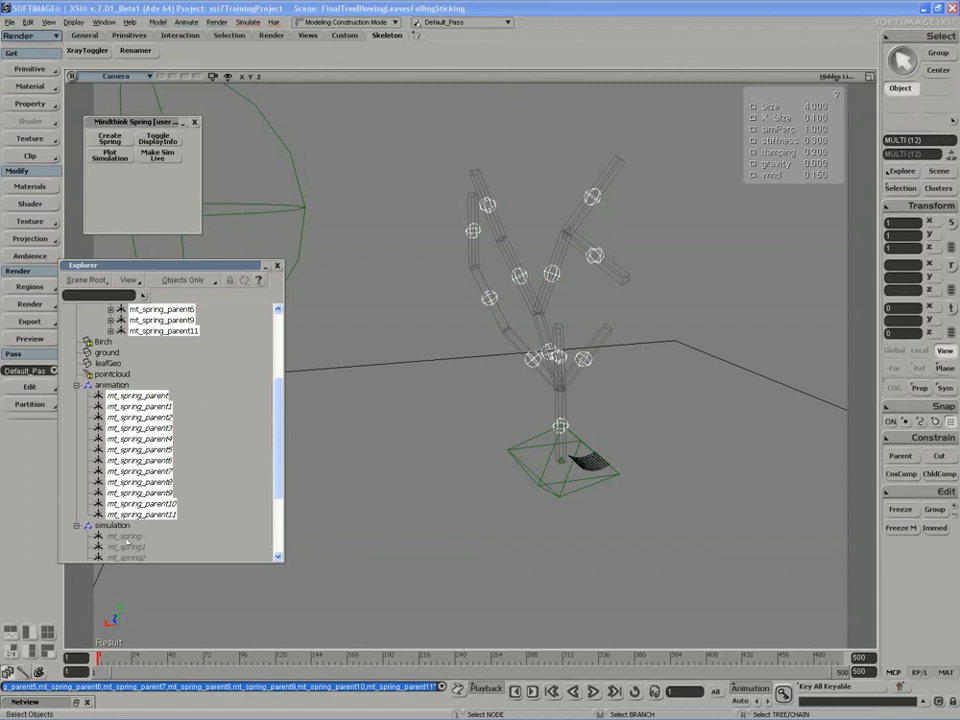
left_click(127, 537)
scroll(208, 495, "down", 3)
left_click(122, 547, "shift")
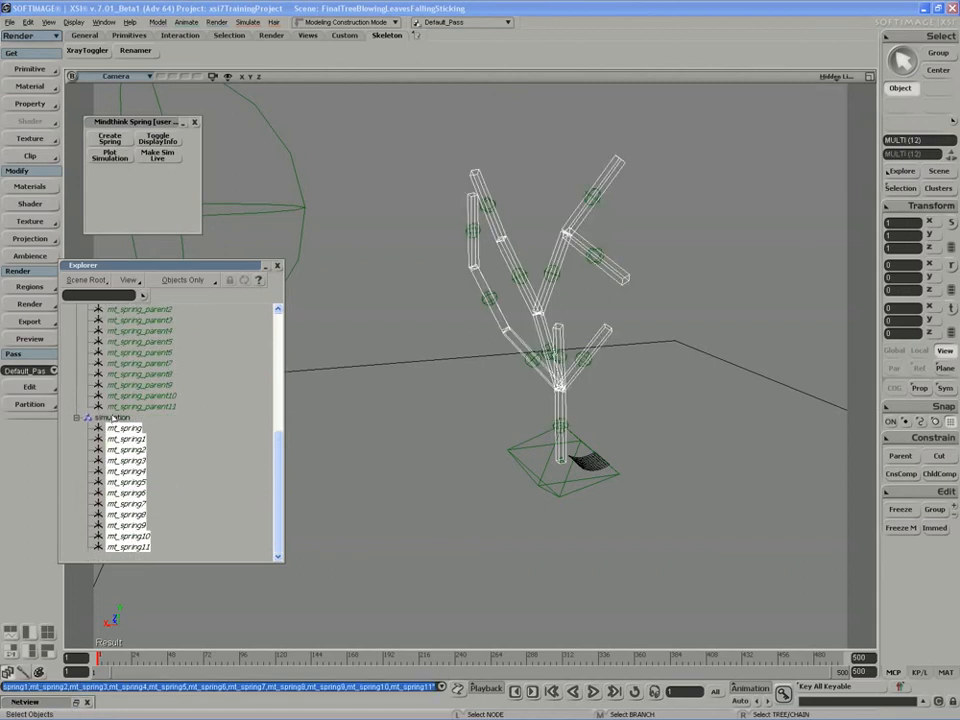
- Compare mt_spring and mt_spring1 with the spring parents mt_spring_parent6 and mt_spring_parent9 in the tree hierarchy
scroll(206, 420, "up", 6)
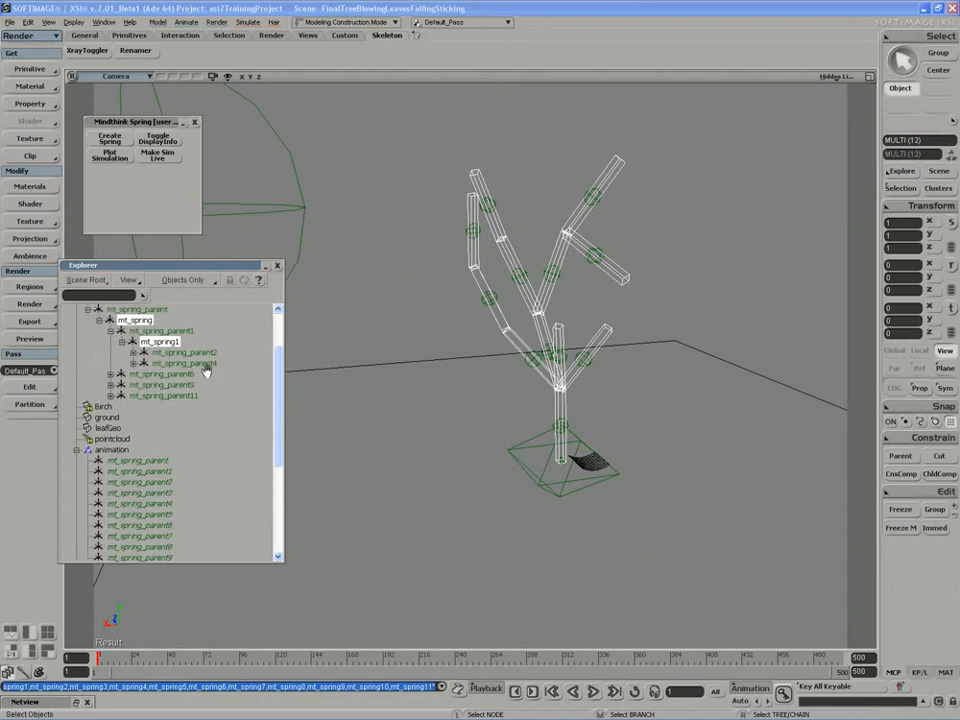
scroll(210, 345, "up", 2)
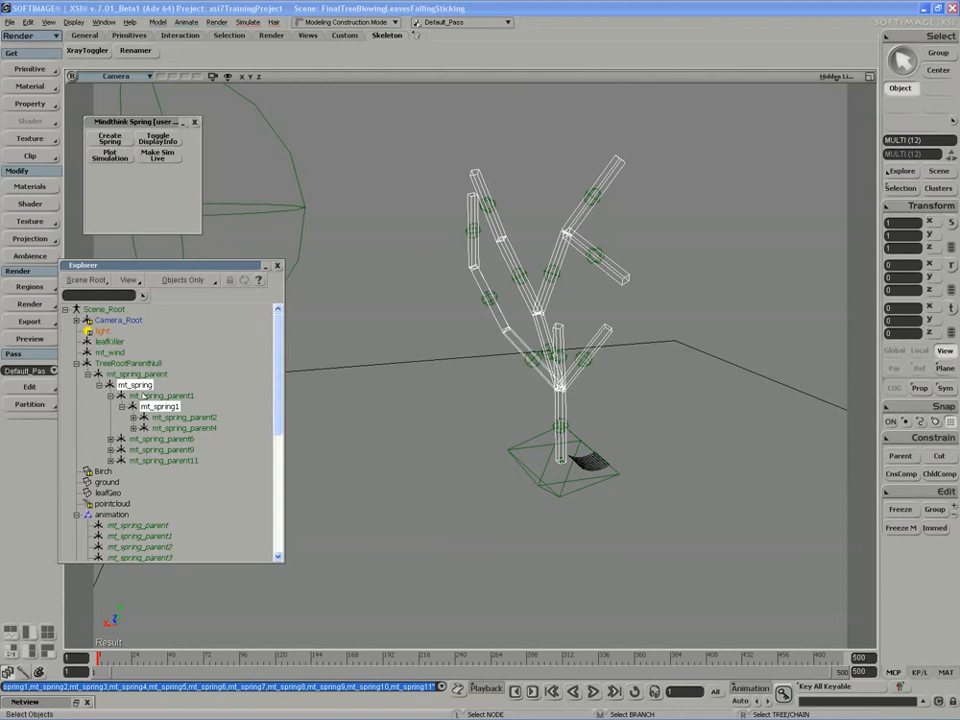
left_click(133, 387)
left_click(158, 407, "shift")
left_click(158, 407)
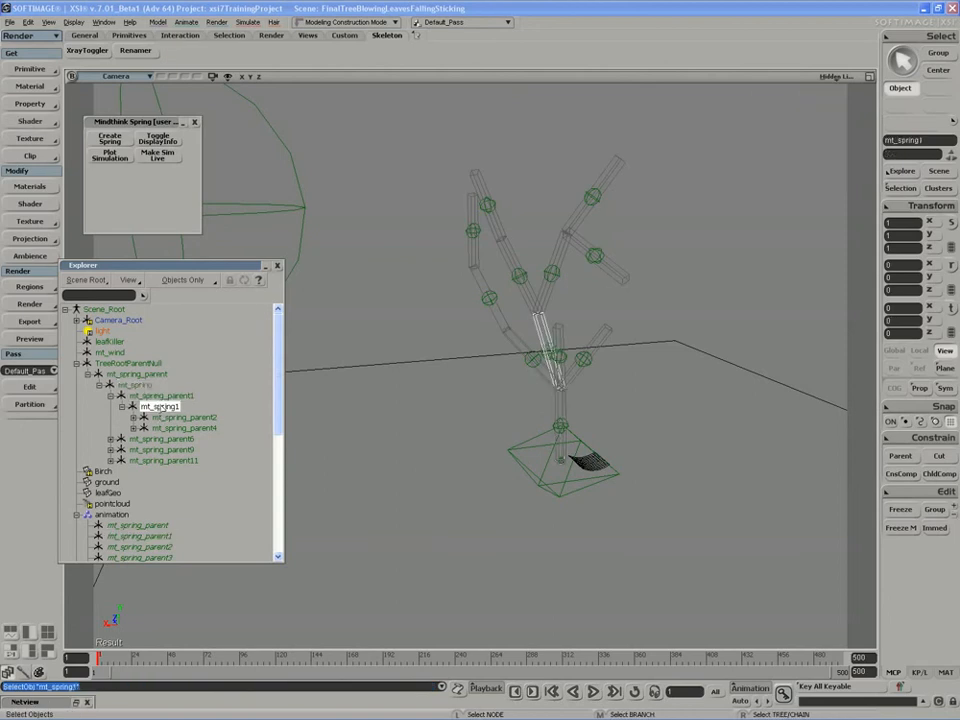
left_click(145, 386)
left_click(158, 407, "ctrl")
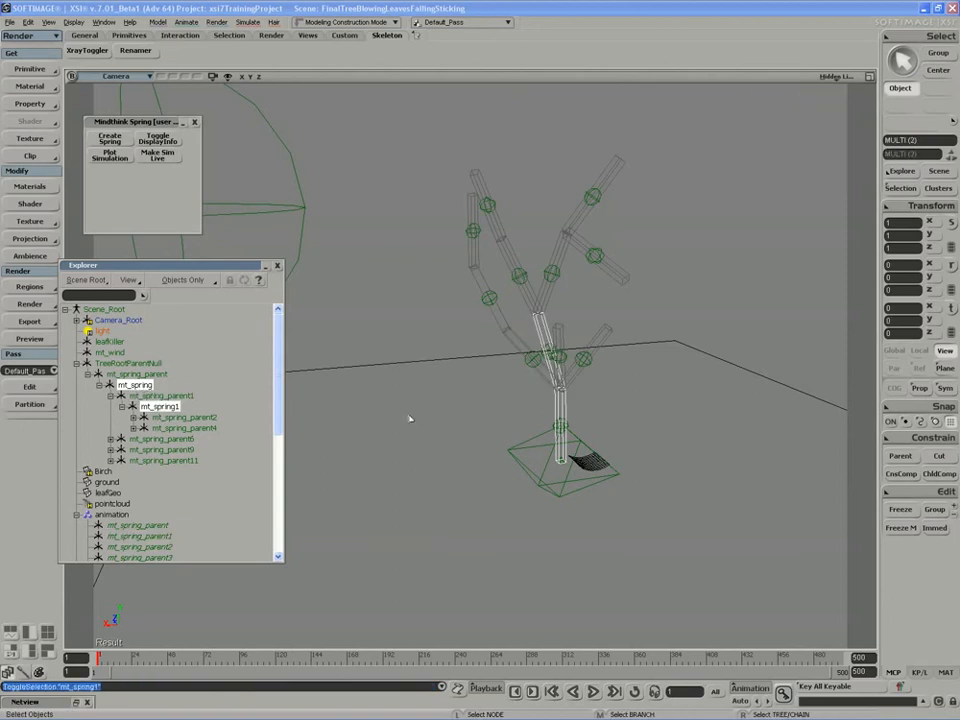
left_click(531, 358)
left_click(584, 359, "shift")
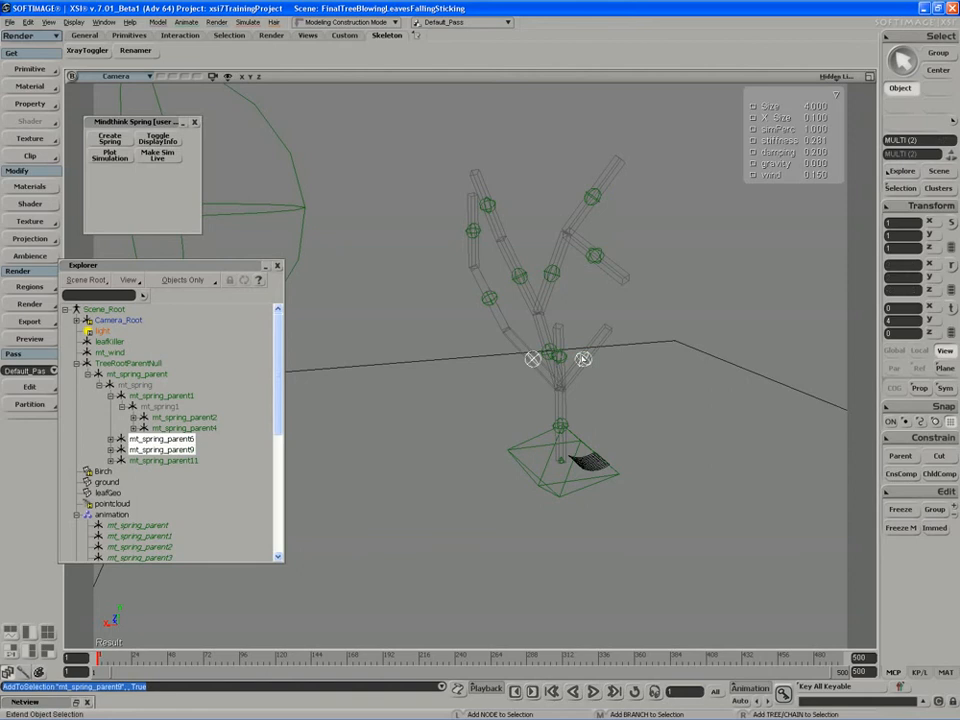
- Create a new group named deformers from the spring parents in the animation group
left_click(111, 514)
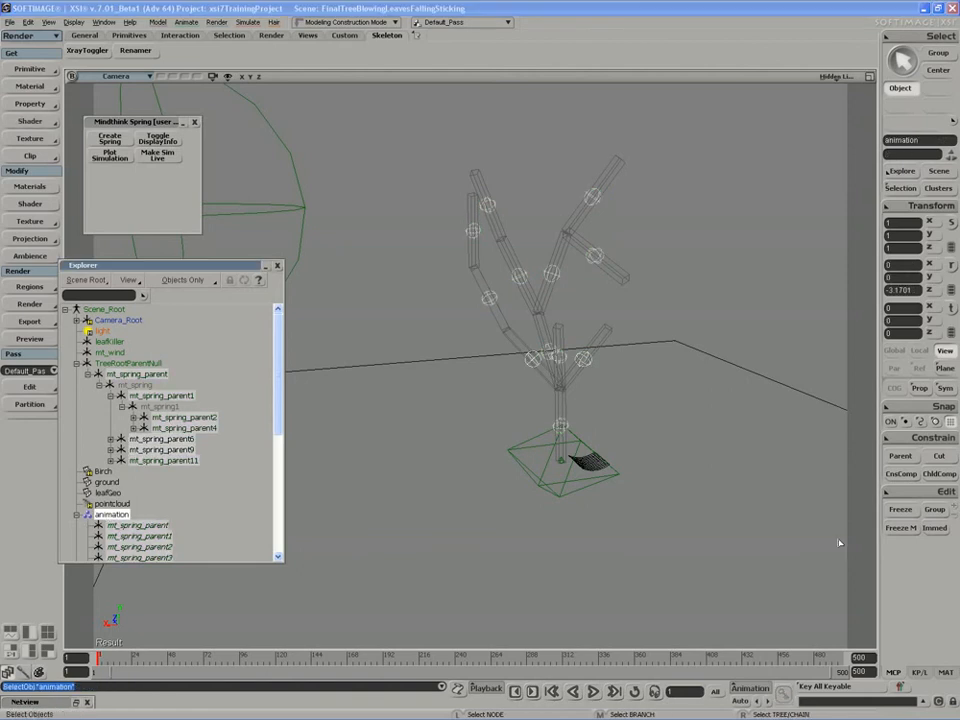
key("ctrl+g")
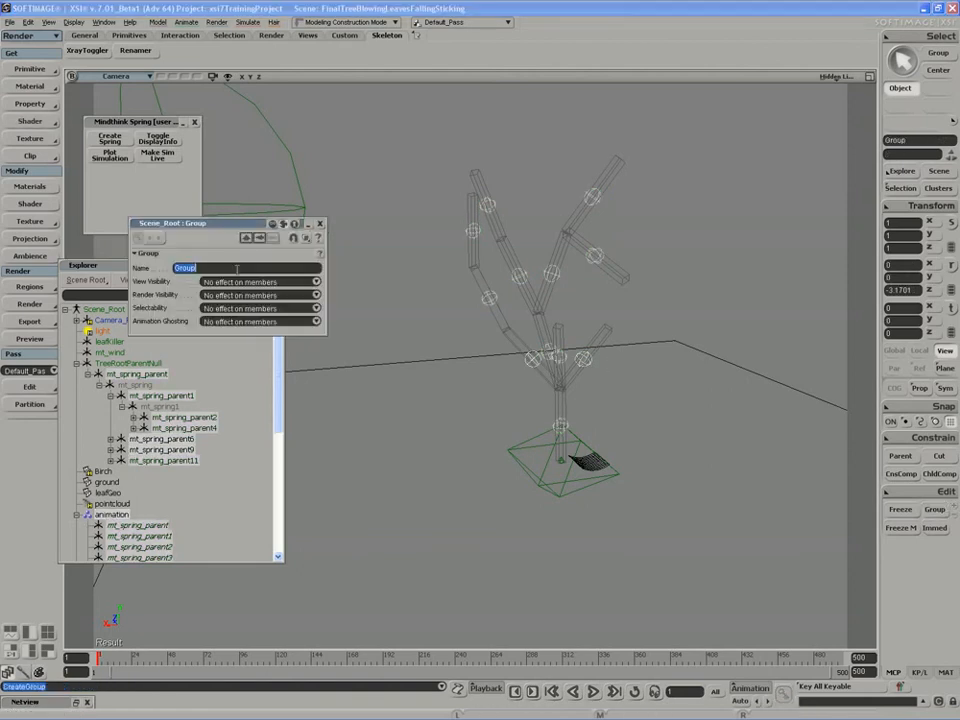
type("deformers")
key("Return")
left_click(320, 223)
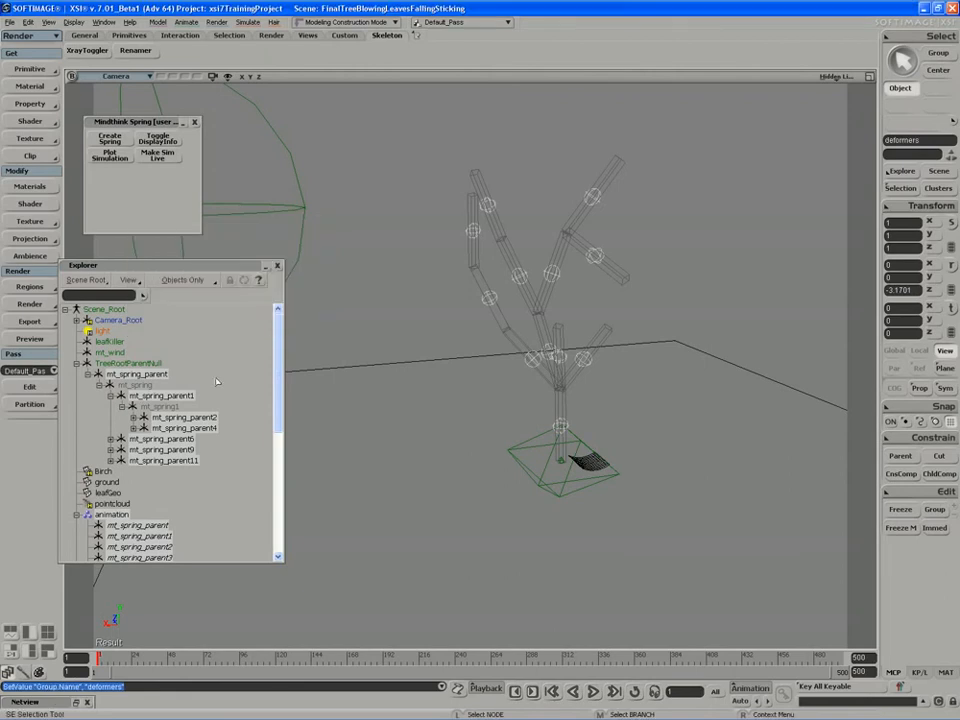
- Collapse the simulation and animation groups and the mt_spring_parent hierarchy in the Explorer, and clear the selection
scroll(216, 540, "down", 6)
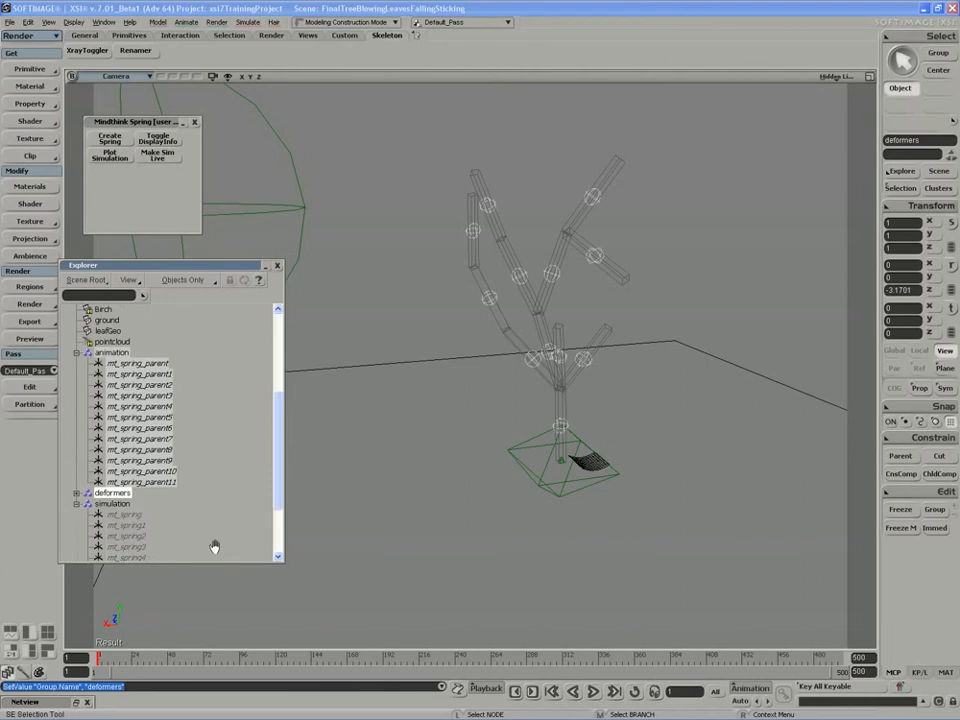
left_click(76, 471)
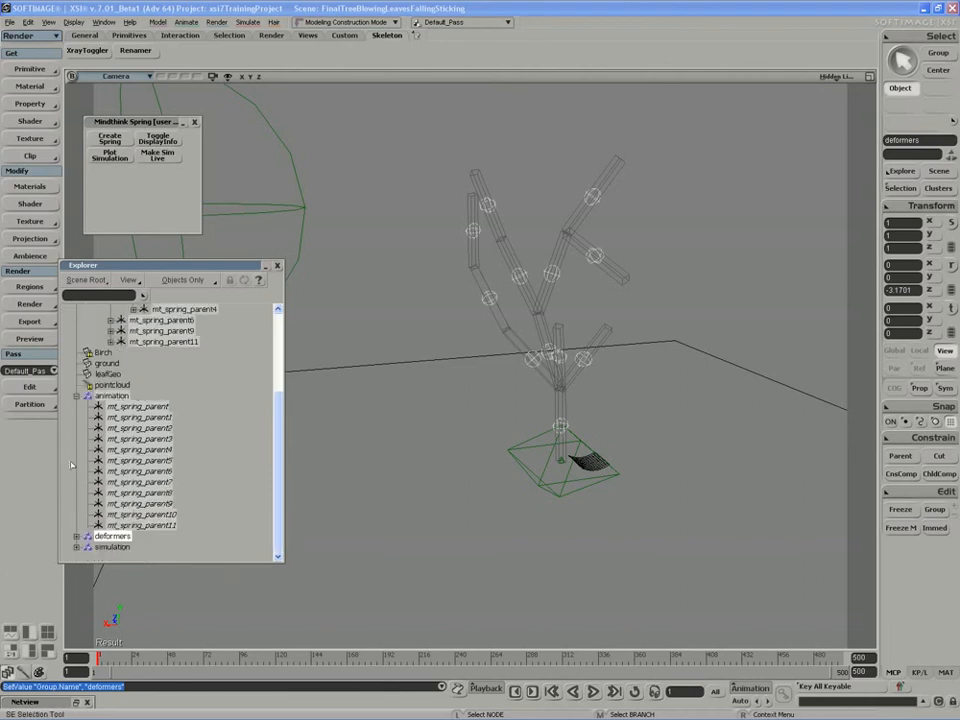
left_click(76, 397)
left_click(87, 374)
left_click(439, 347)
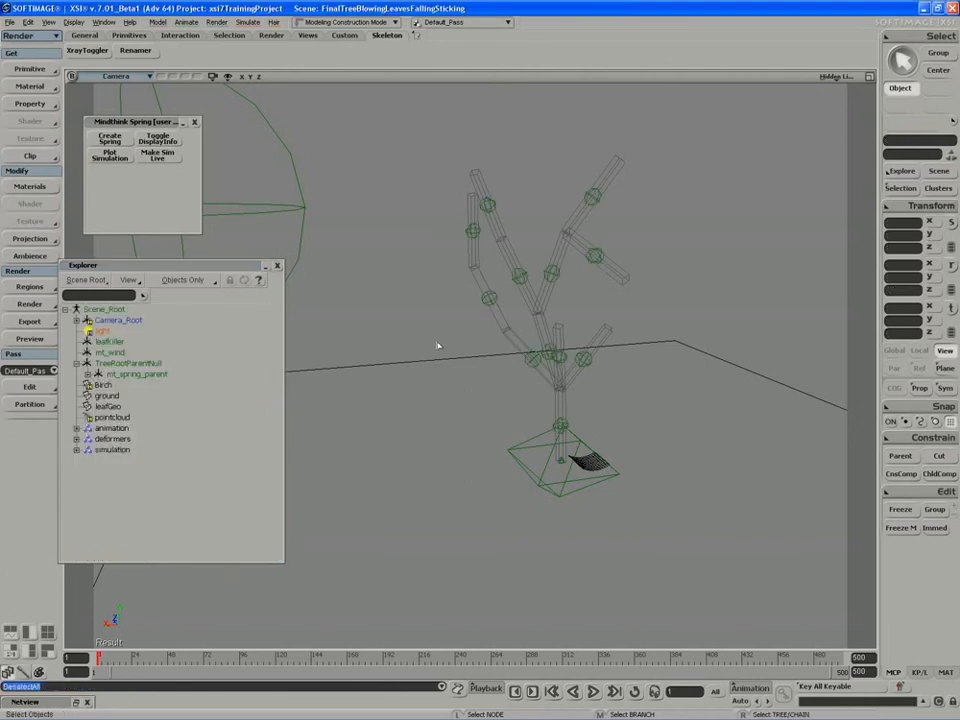
- Unhide the Birch tree mesh and set it as an envelope using the deformers group
left_click(102, 385)
key("h")
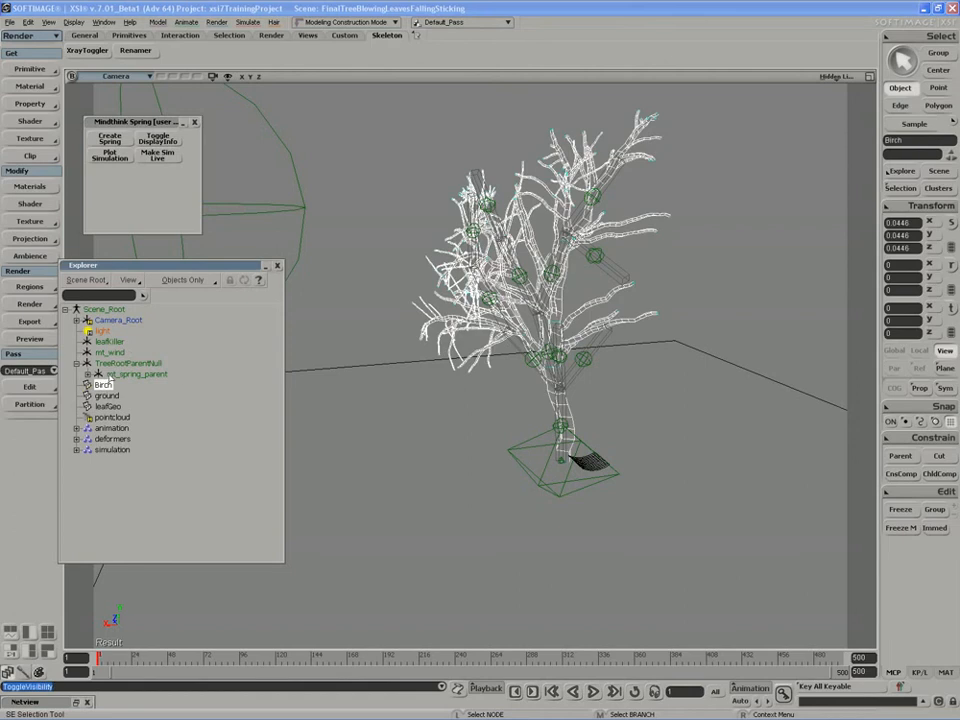
key("1")
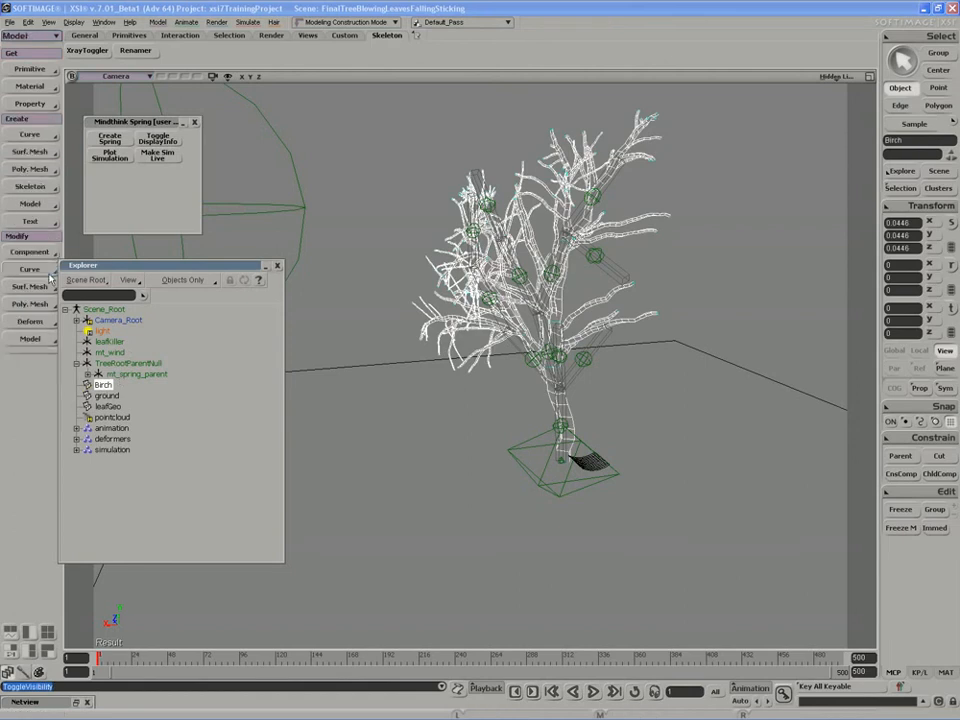
key("2")
left_click(31, 251)
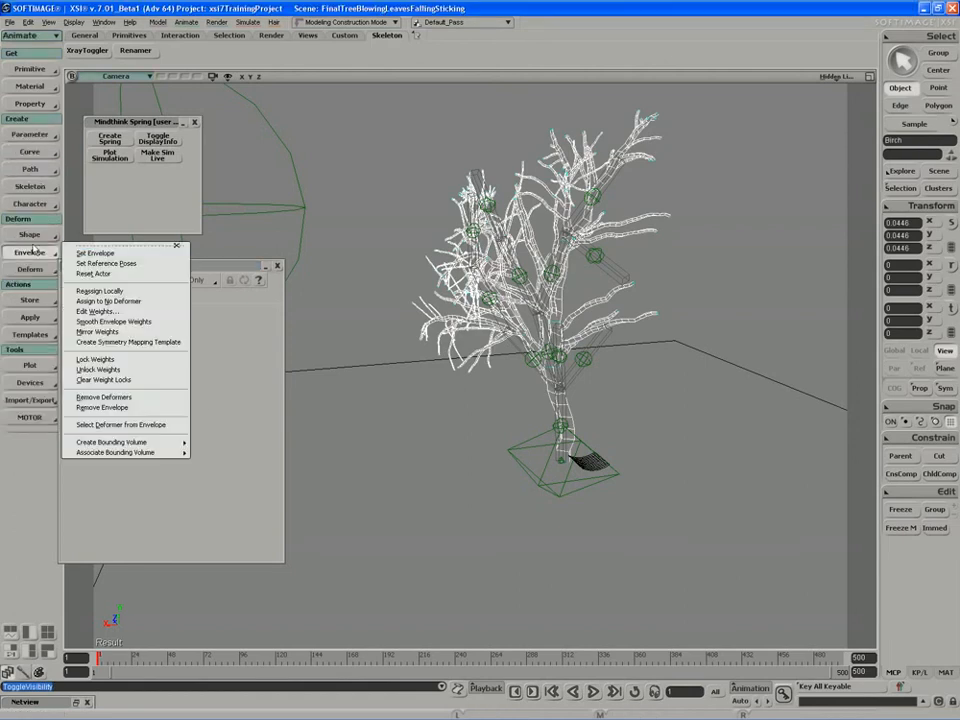
left_click(95, 253)
left_click(456, 400)
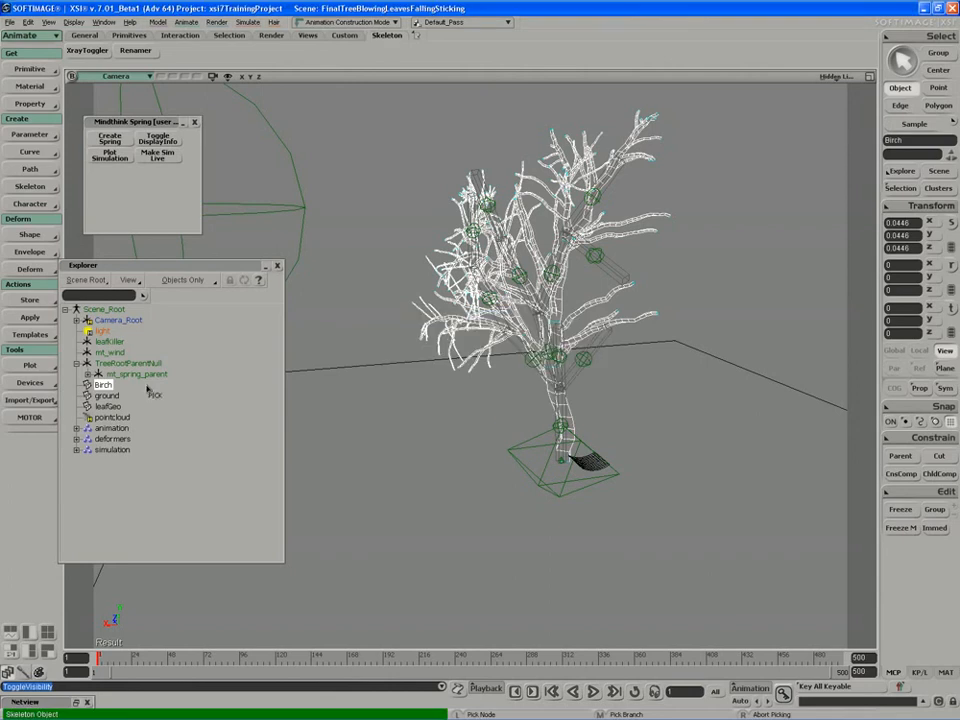
left_click(112, 439)
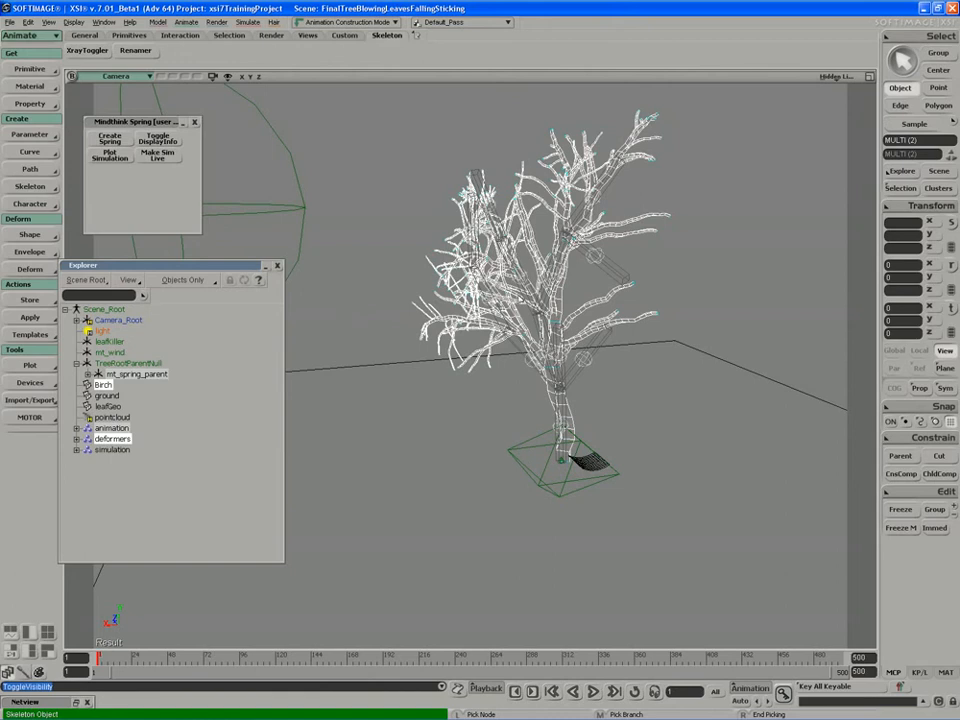
right_click(344, 266)
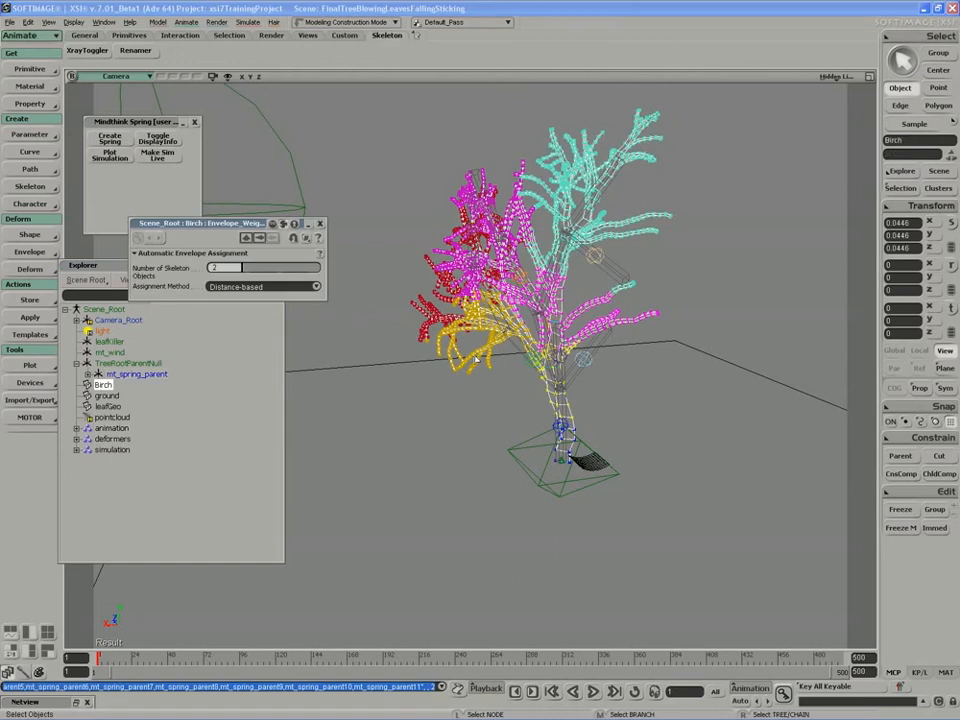
key("s")
right_click_drag(424, 288, 486, 266)
key("s")
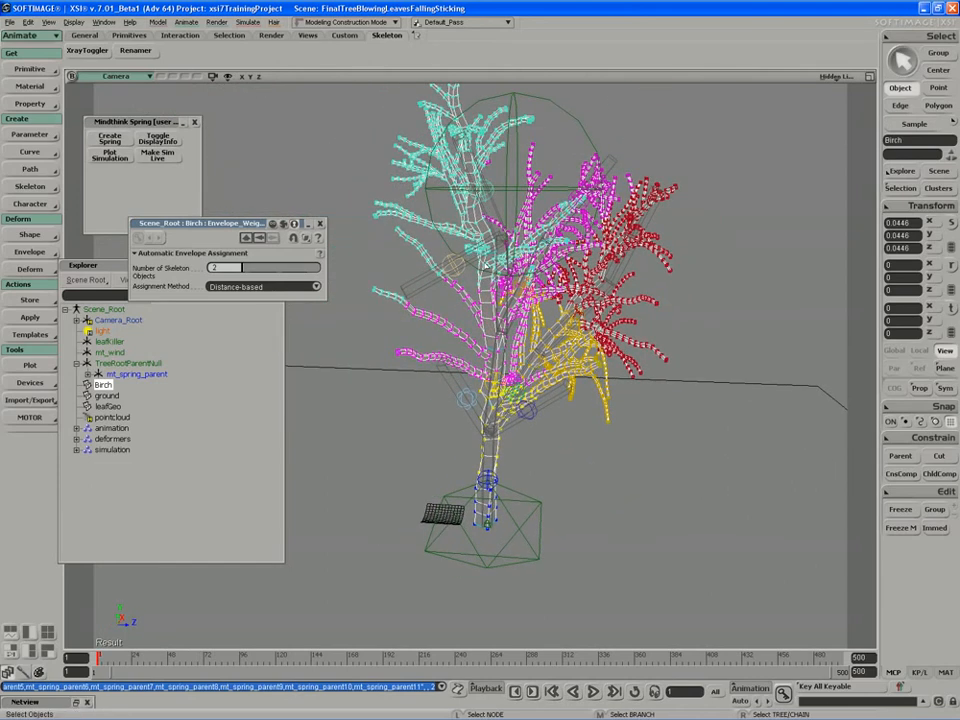
- Set the Birch envelope's automatic assignment to 1 skeleton object, keeping the distance-based method
key("s")
right_click_drag(476, 391, 484, 368)
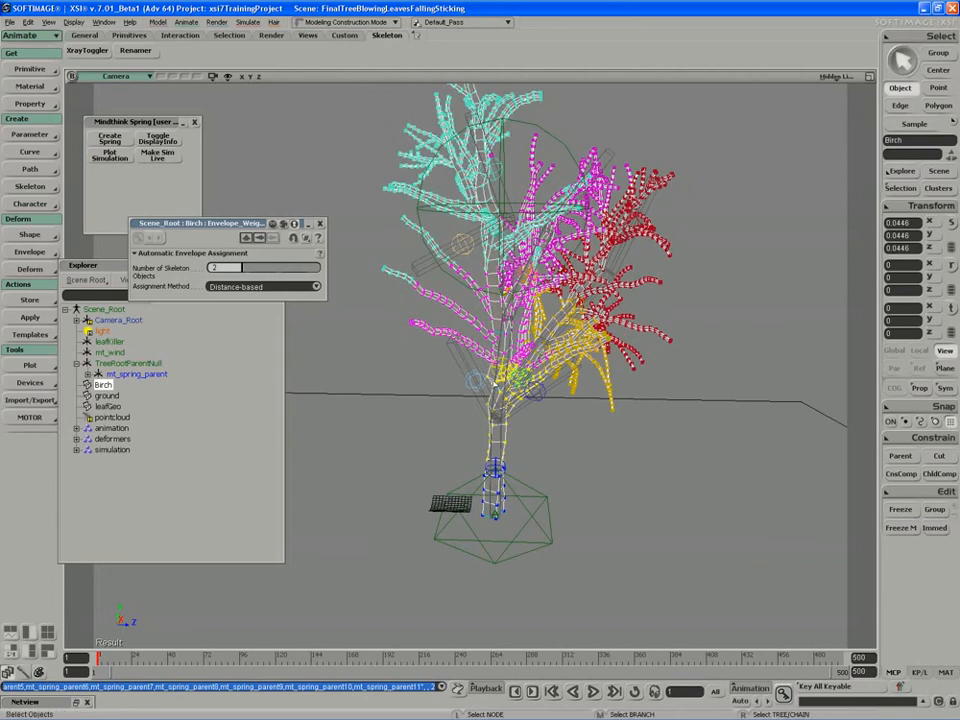
left_click_drag(246, 270, 236, 270)
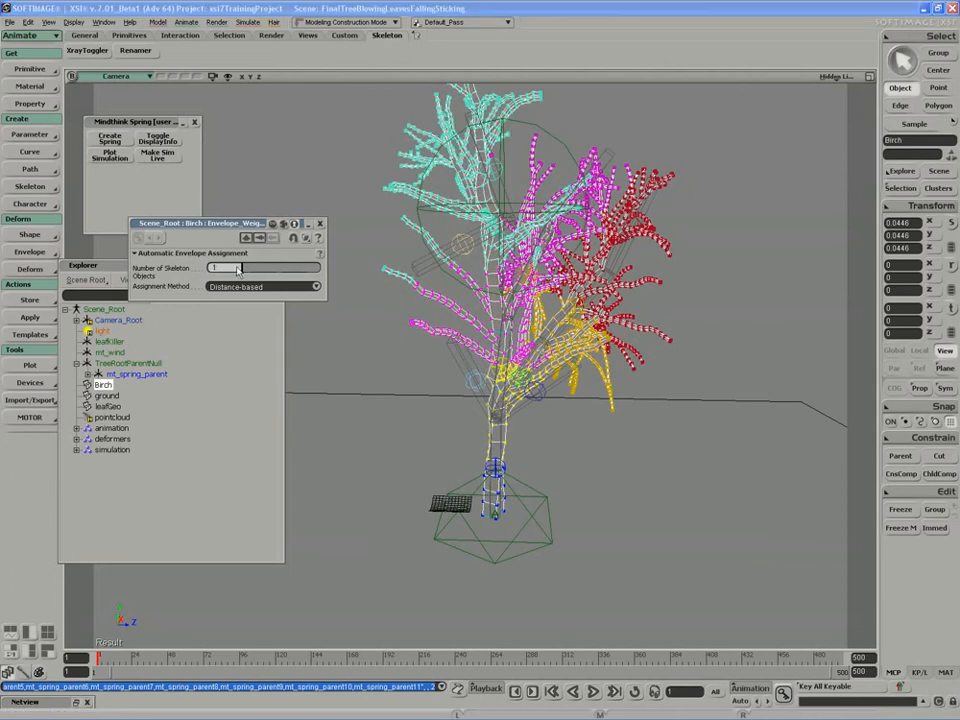
- Smooth the Birch envelope weights with a neighborhood depth of 3 and distance profile scaling of 5.82, and clear the selection
left_click(30, 252)
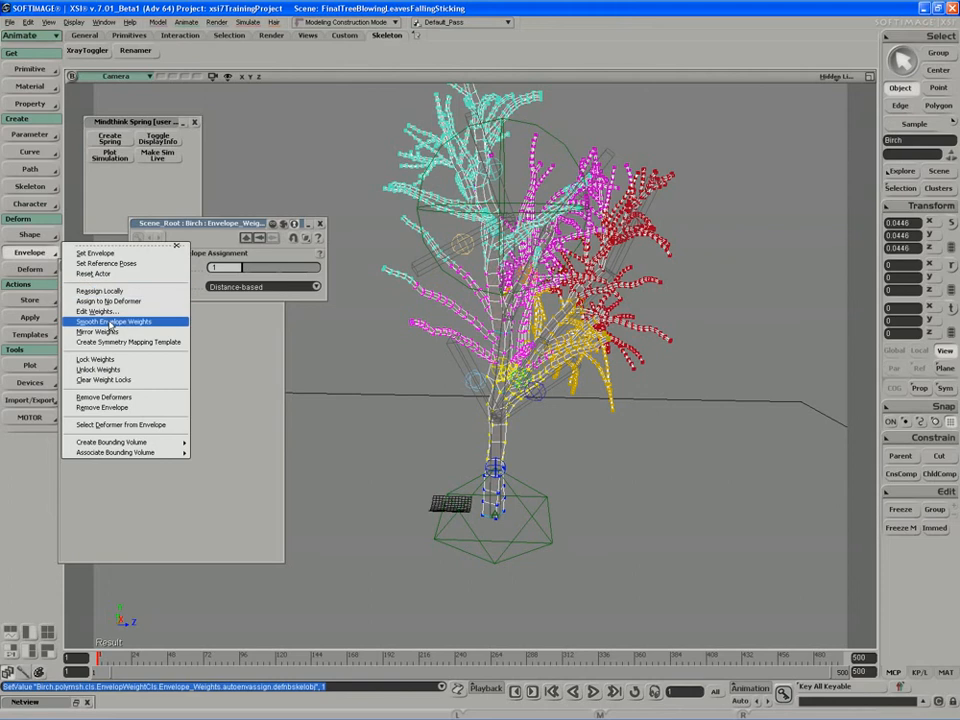
left_click(110, 321)
left_click_drag(258, 276, 231, 294)
key("w")
key("s")
right_click_drag(500, 345, 552, 353)
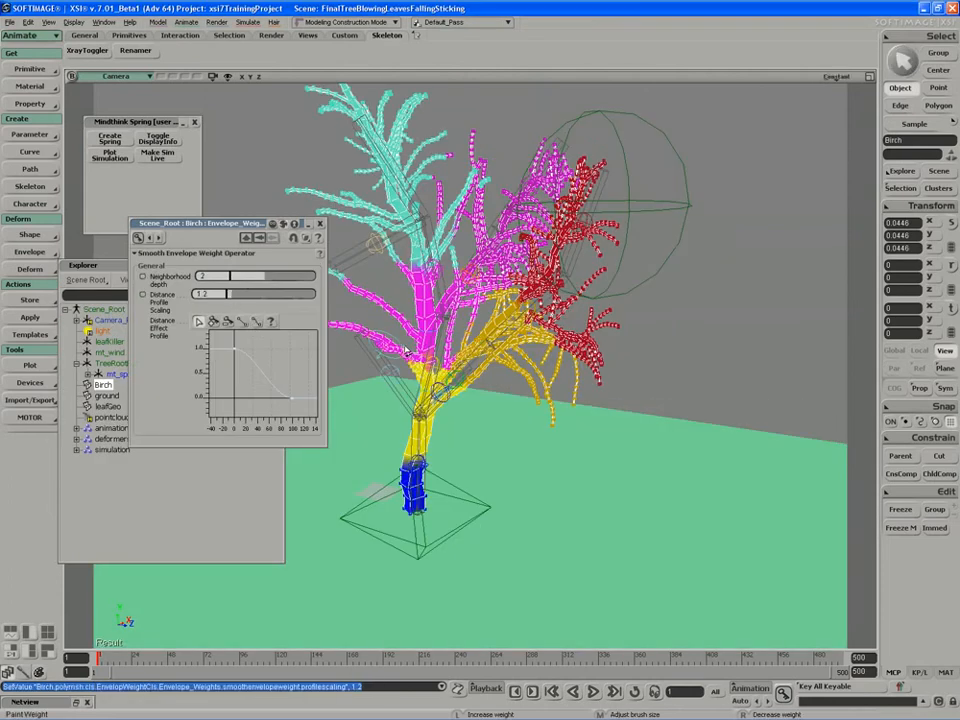
left_click_drag(233, 296, 292, 282)
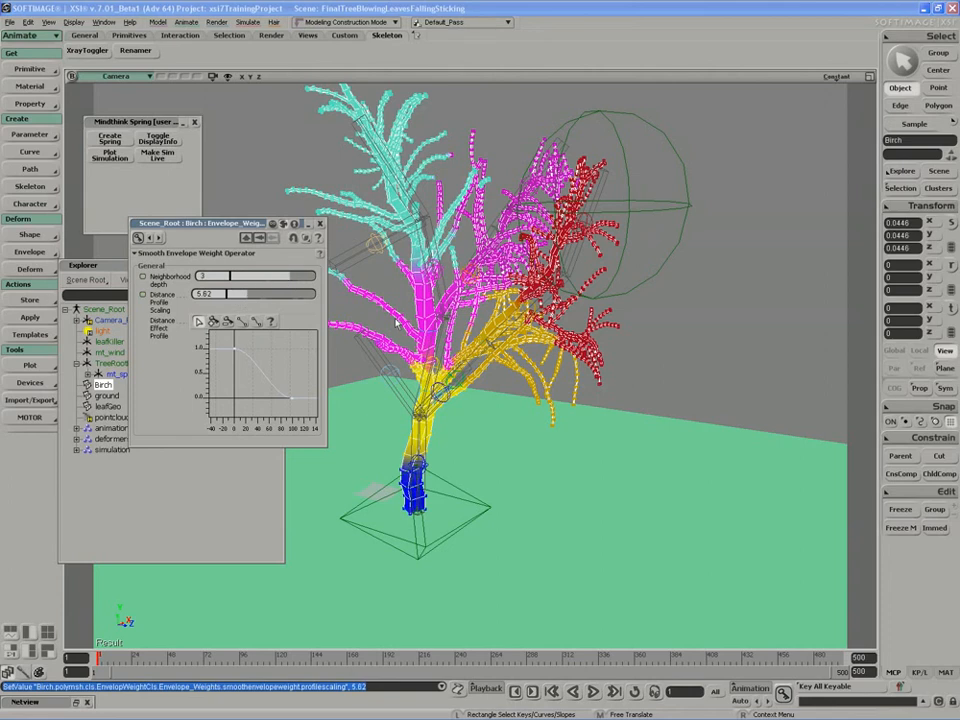
right_click_drag(396, 322, 372, 311)
left_click(320, 225)
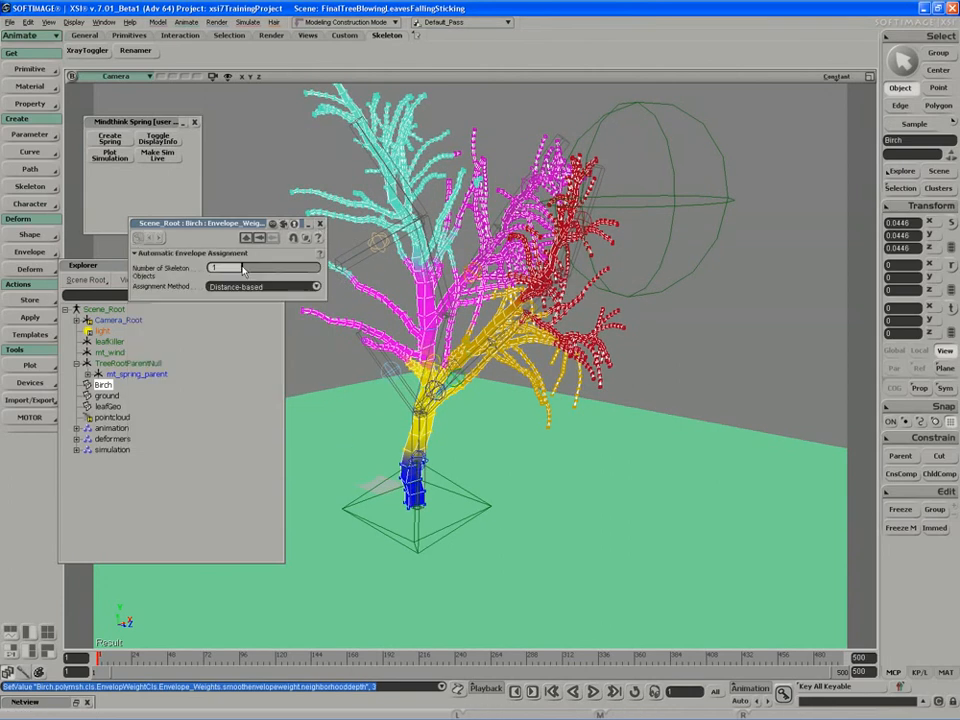
left_click(320, 224)
key("space")
left_click(265, 239)
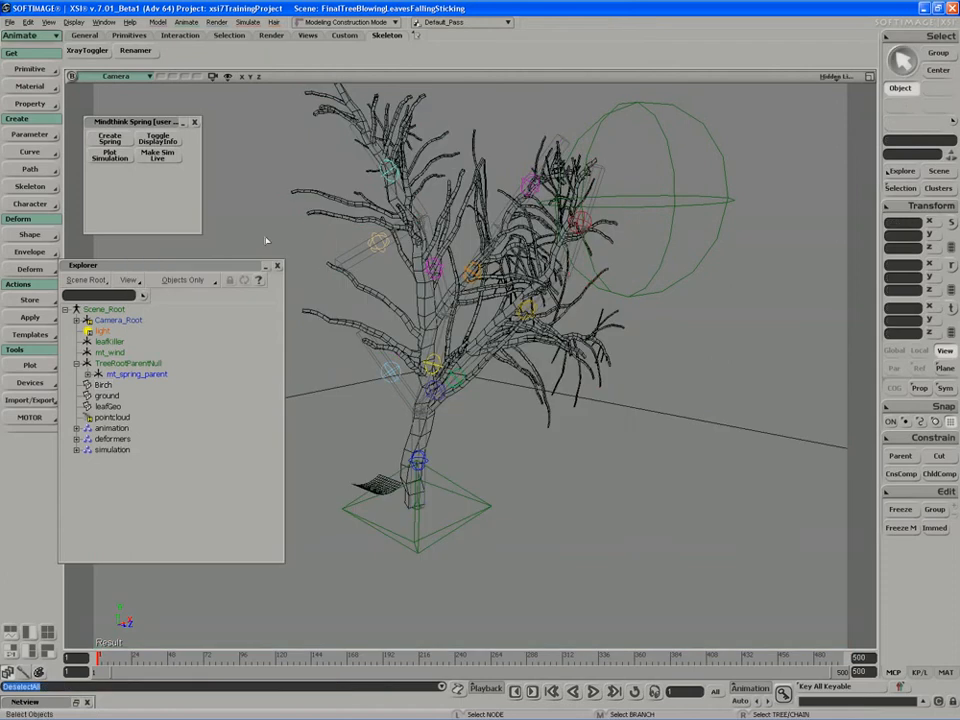
- Freeze the modeling operators on the Birch mesh and deselect it
left_click(413, 275)
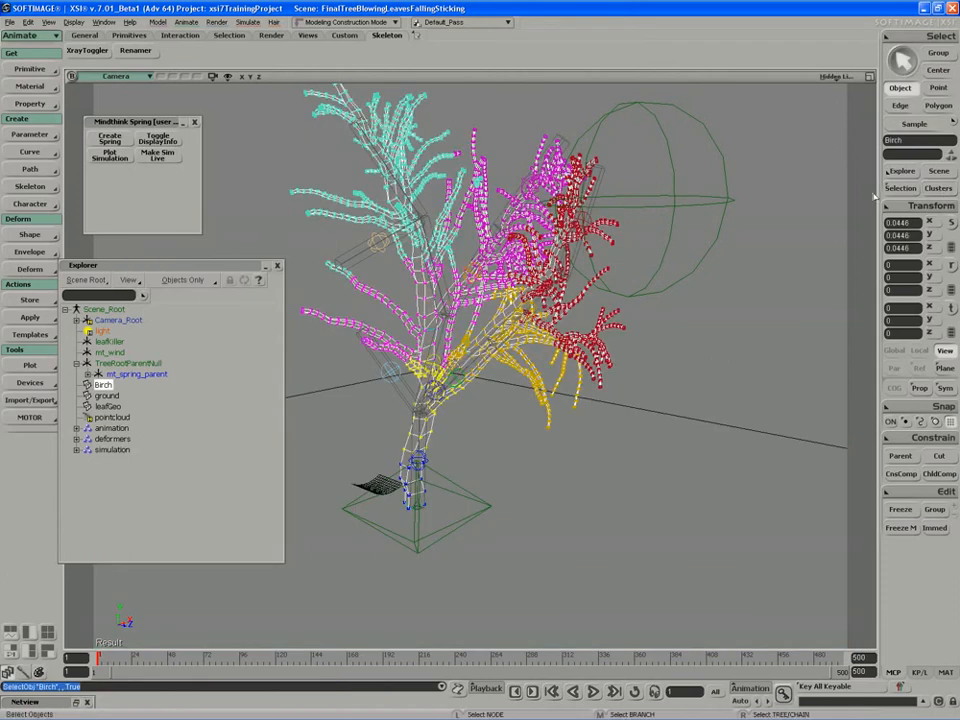
key("F3")
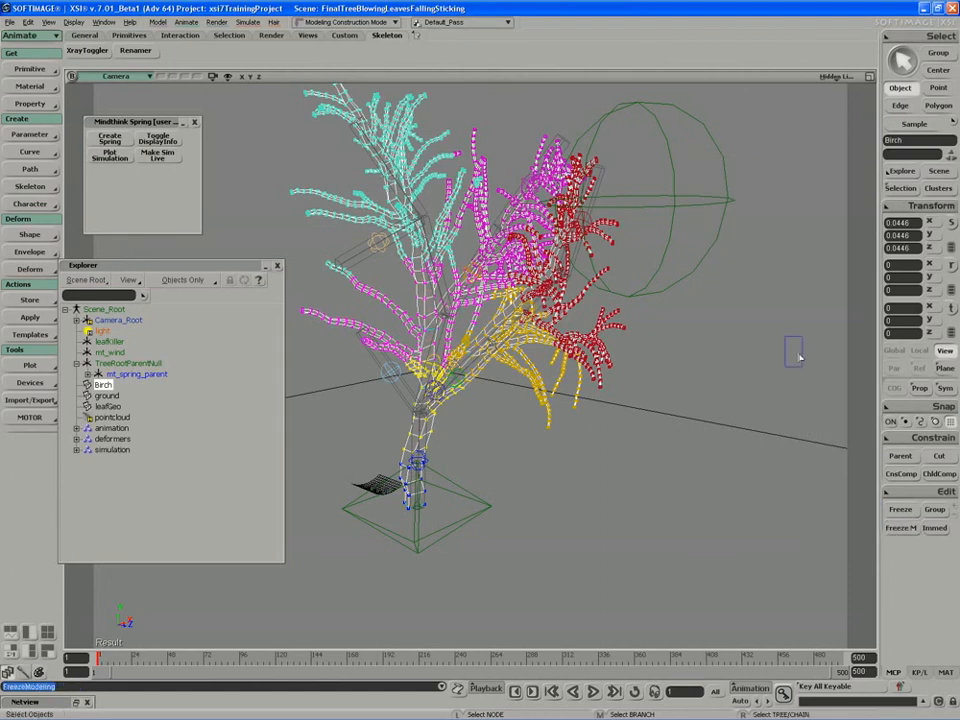
left_click(545, 532)
- Expand the mt_spring_parent hierarchy under TreeRootParentNull in the Explorer
key("s")
mouse_move(545, 532)
right_mouse_down()
mouse_move(543, 520)
mouse_move(547, 529)
right_mouse_up()
left_click_drag(547, 529, 549, 527)
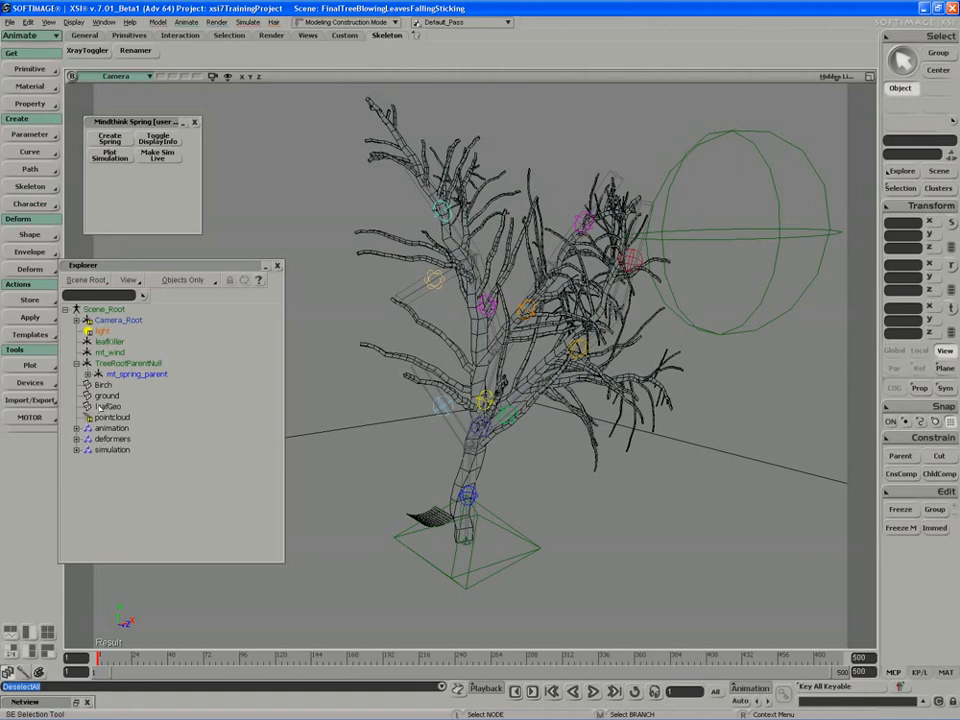
left_click(87, 374)
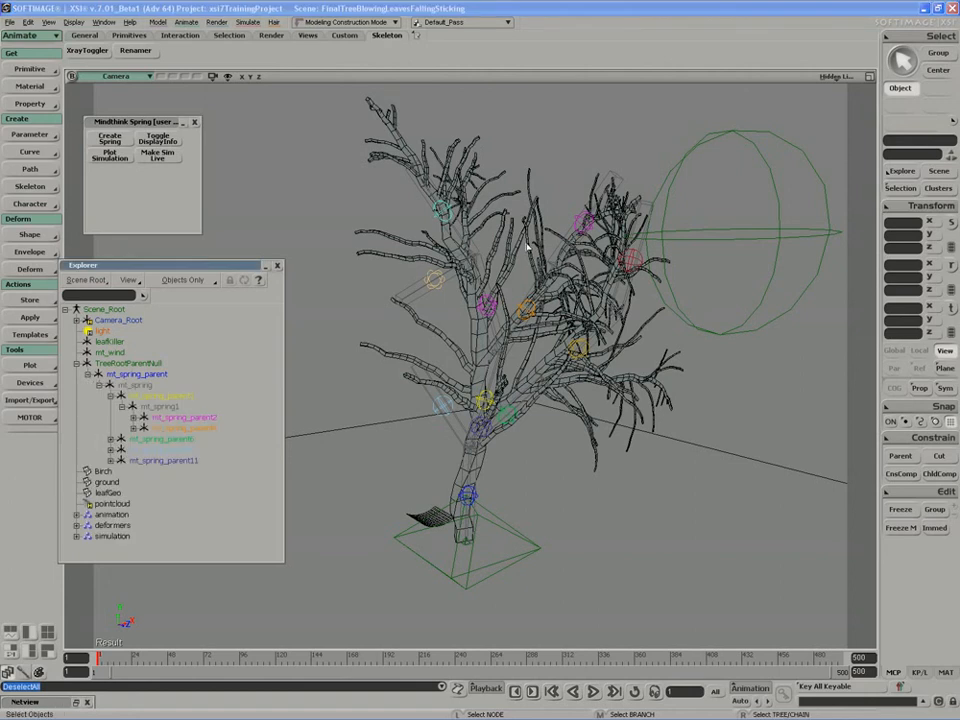